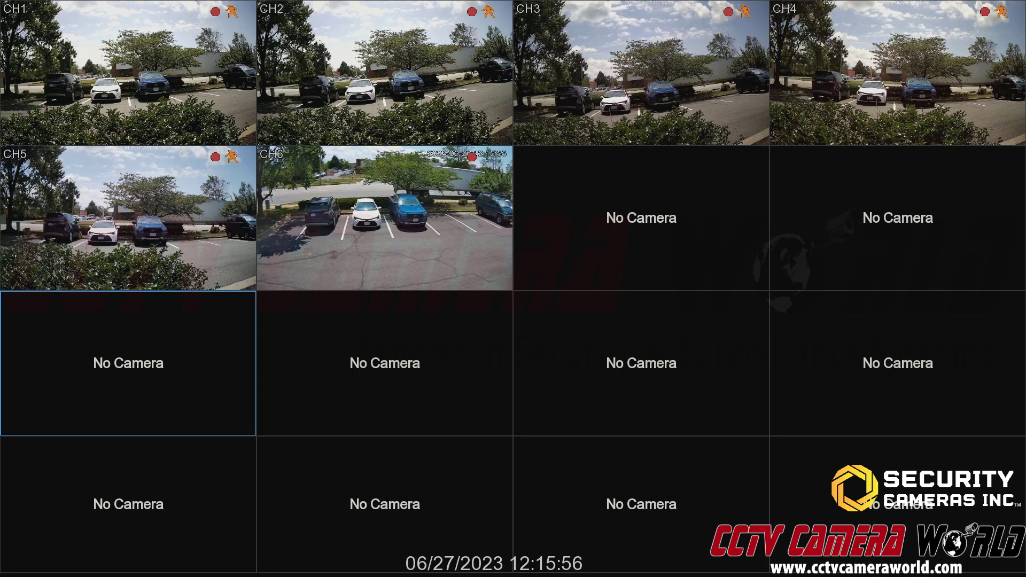
# Reveal the auto-hidden toolbar at the bottom of the 16-channel live grid
pyautogui.moveTo(146, 387)
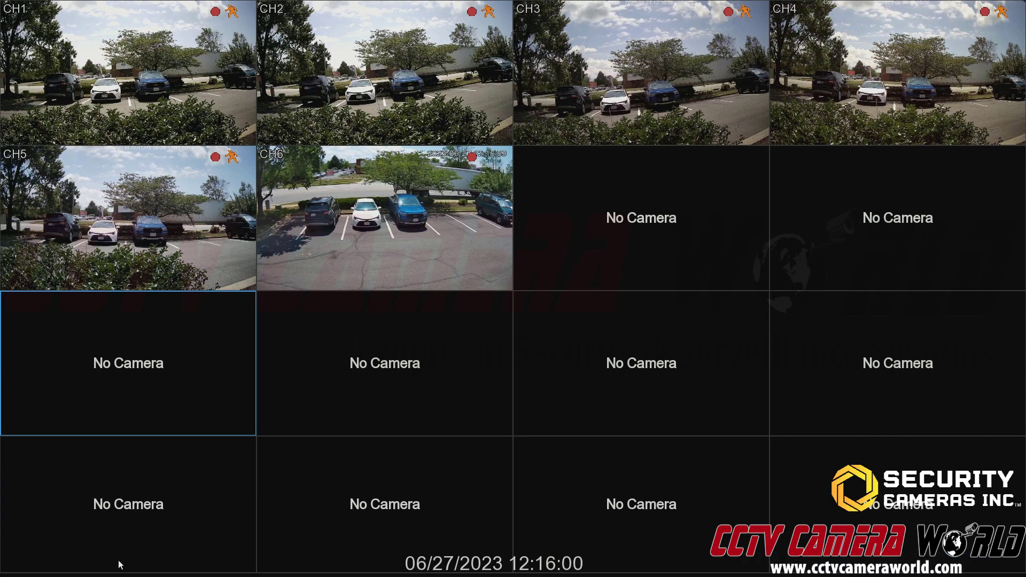
pyautogui.moveTo(513, 574)
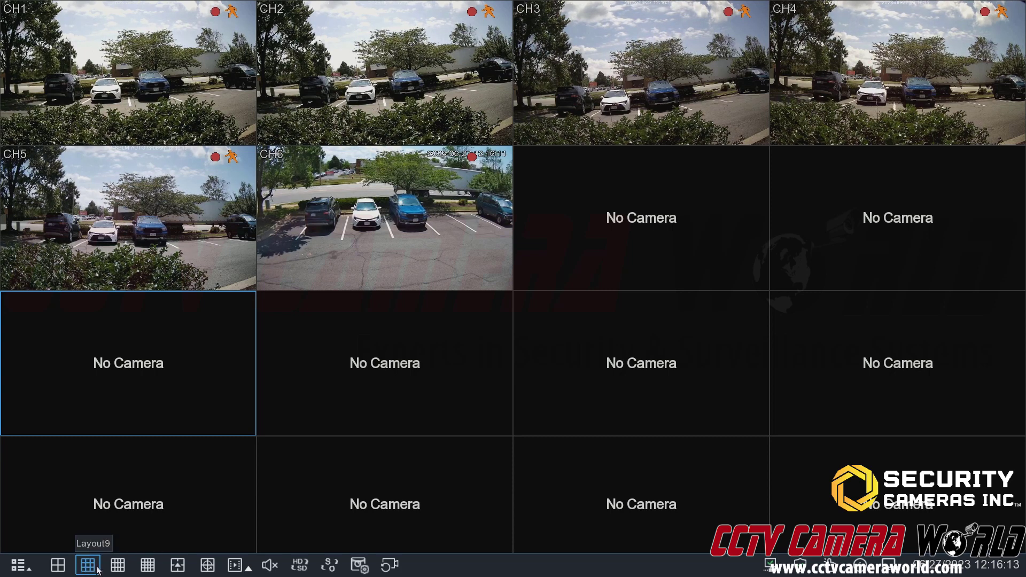
# Switch to the four-pane CH1–CH4 layout, unlocking the recorder with the admin pattern
pyautogui.click(66, 568)
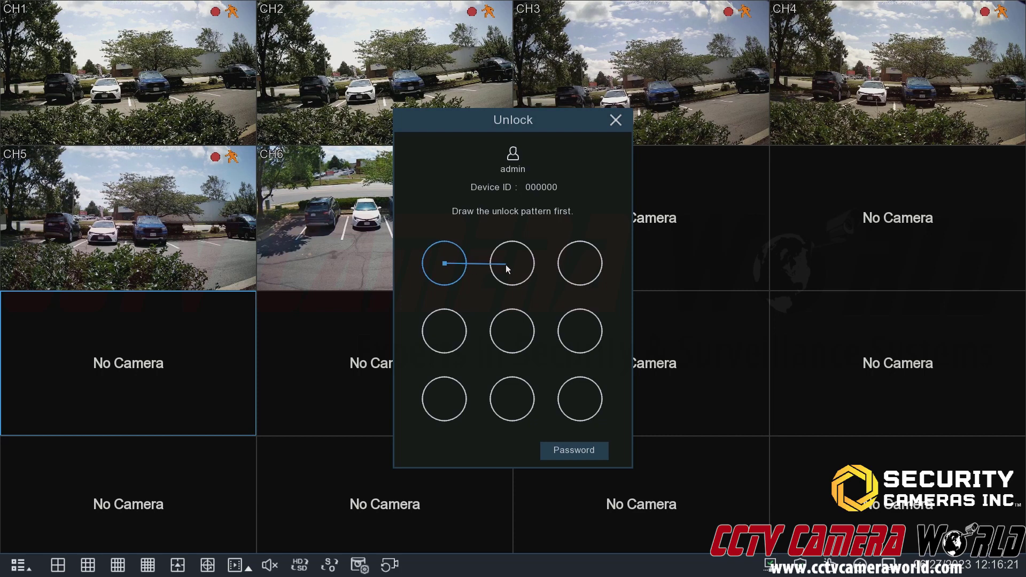
pyautogui.moveTo(582, 264); pyautogui.dragTo(578, 346)
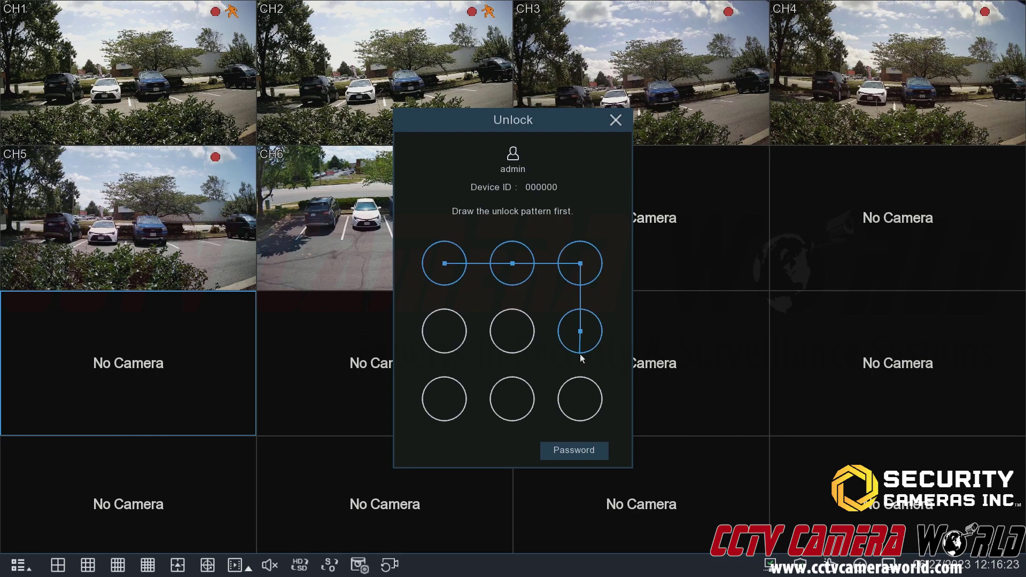
pyautogui.moveTo(581, 402); pyautogui.dragTo(443, 399)
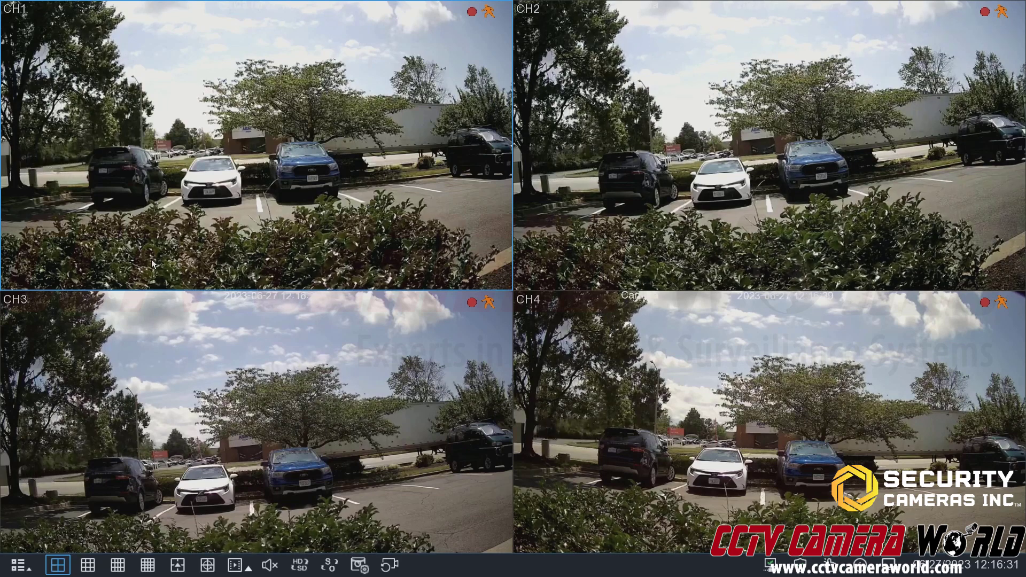
pyautogui.click(68, 564)
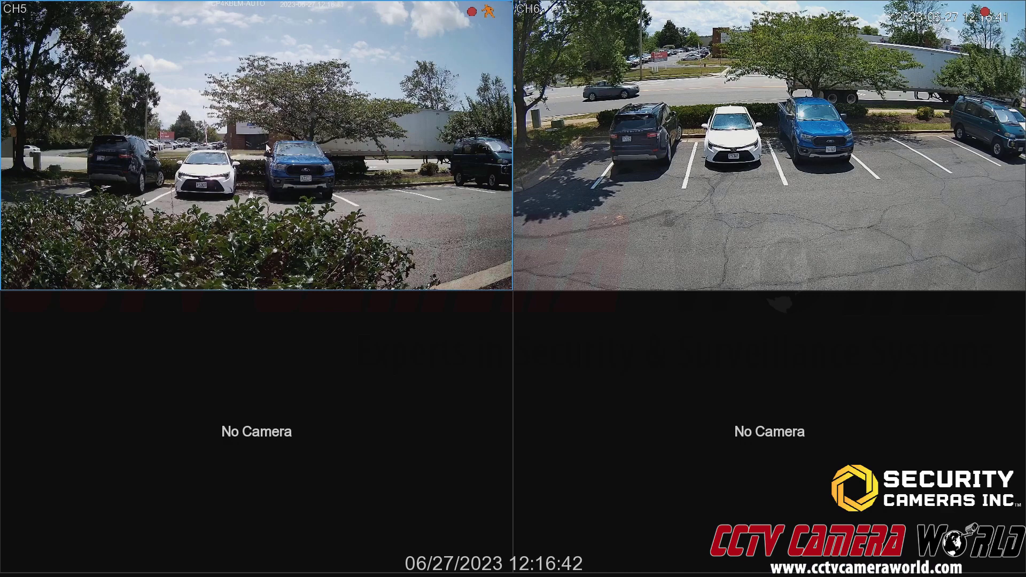
pyautogui.moveTo(65, 569)
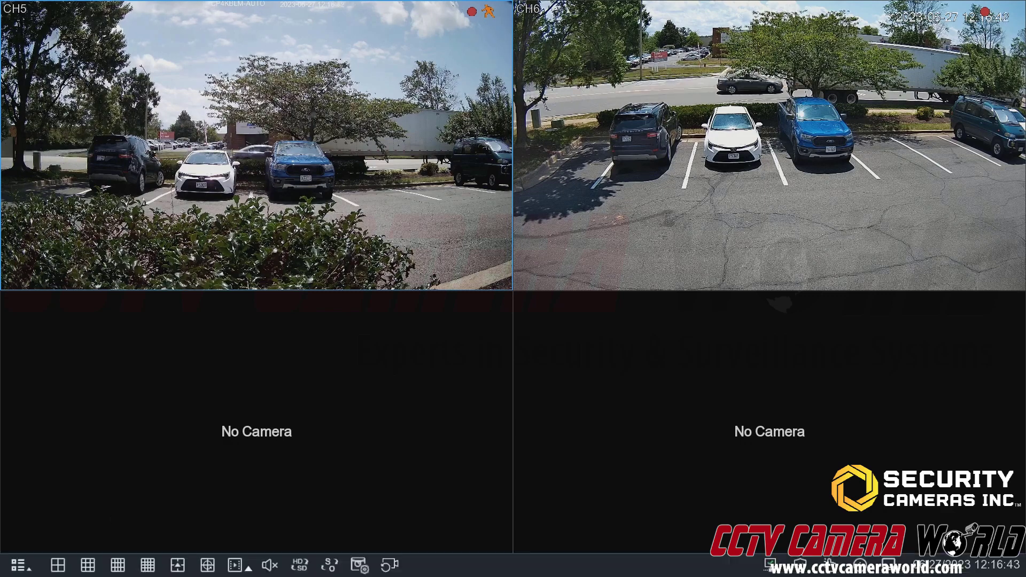
pyautogui.click(57, 565)
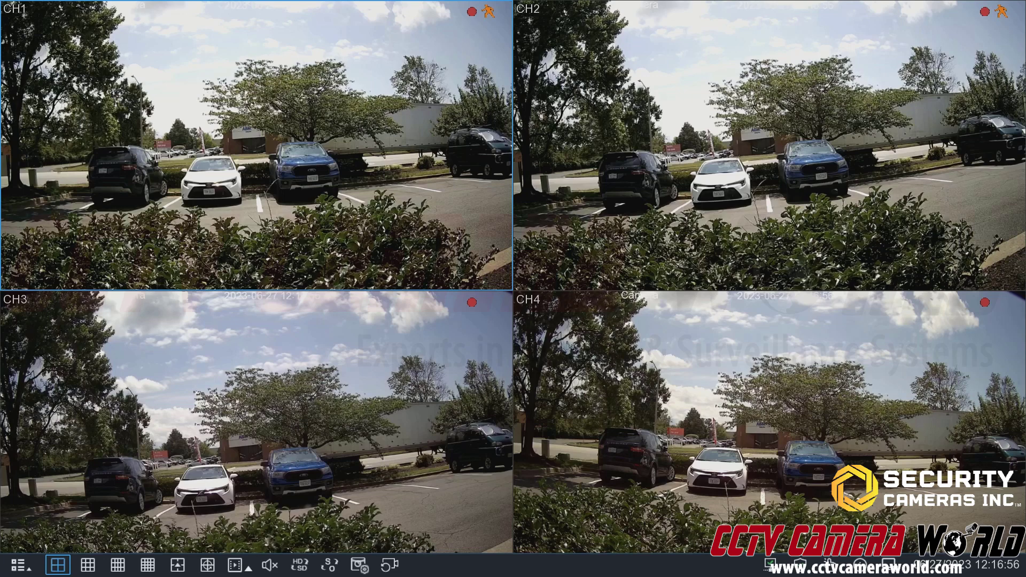
# Switch through the 9-, 12- and 16-pane layouts
pyautogui.click(92, 571)
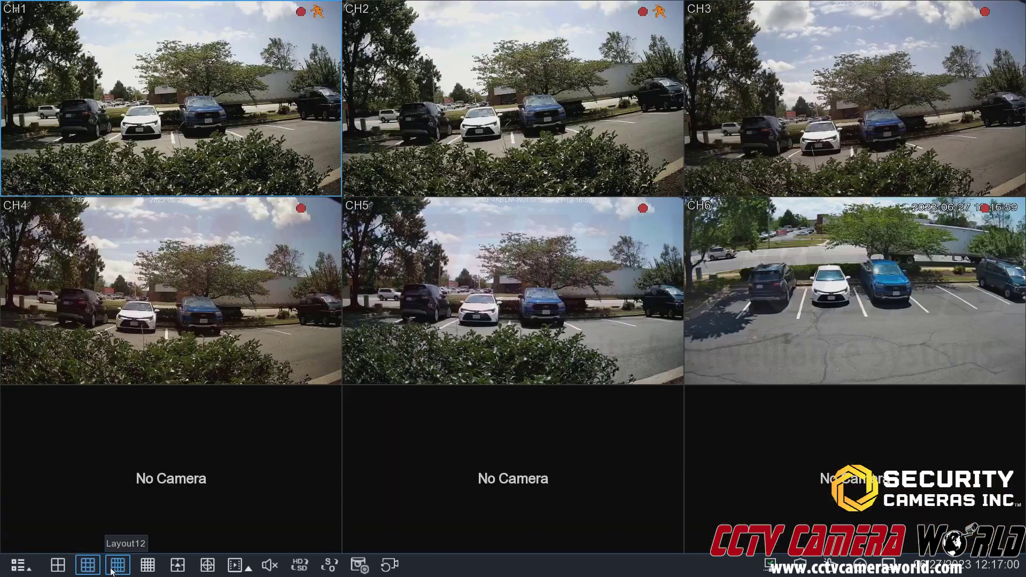
pyautogui.click(113, 572)
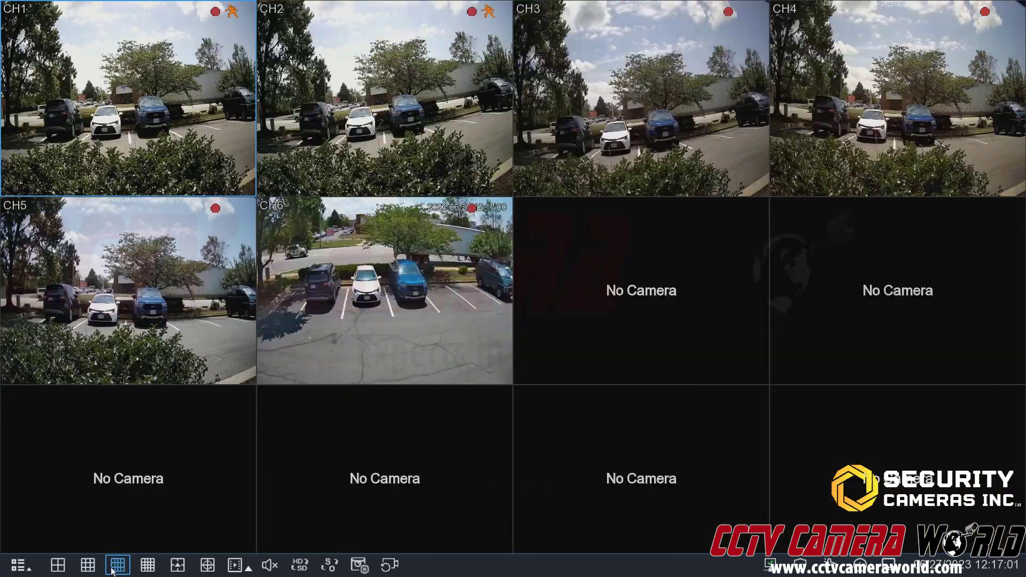
pyautogui.click(147, 567)
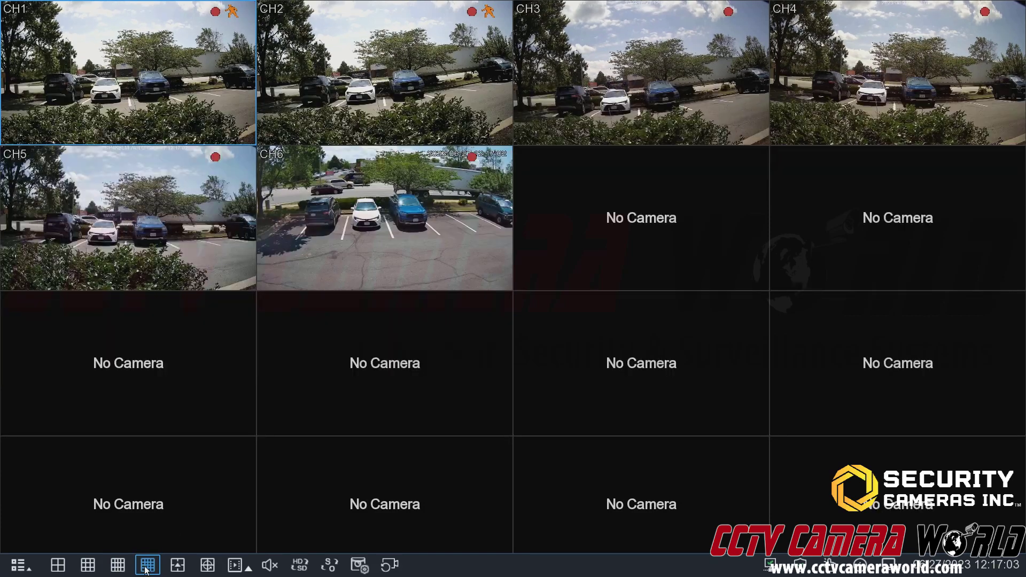
# Try each custom layout from More Layout, then return to the 16-pane grid
pyautogui.click(178, 569)
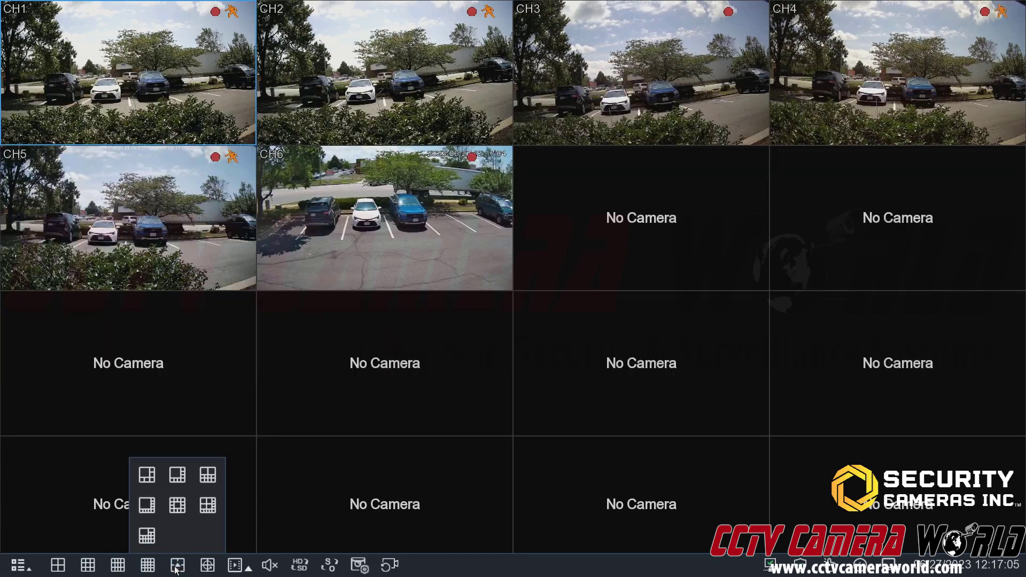
pyautogui.click(153, 480)
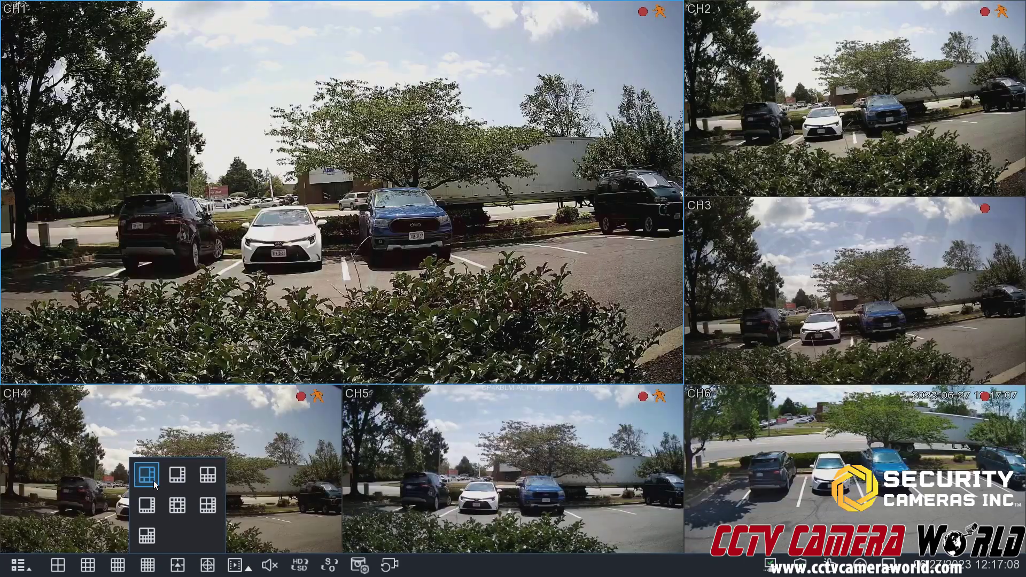
pyautogui.click(180, 479)
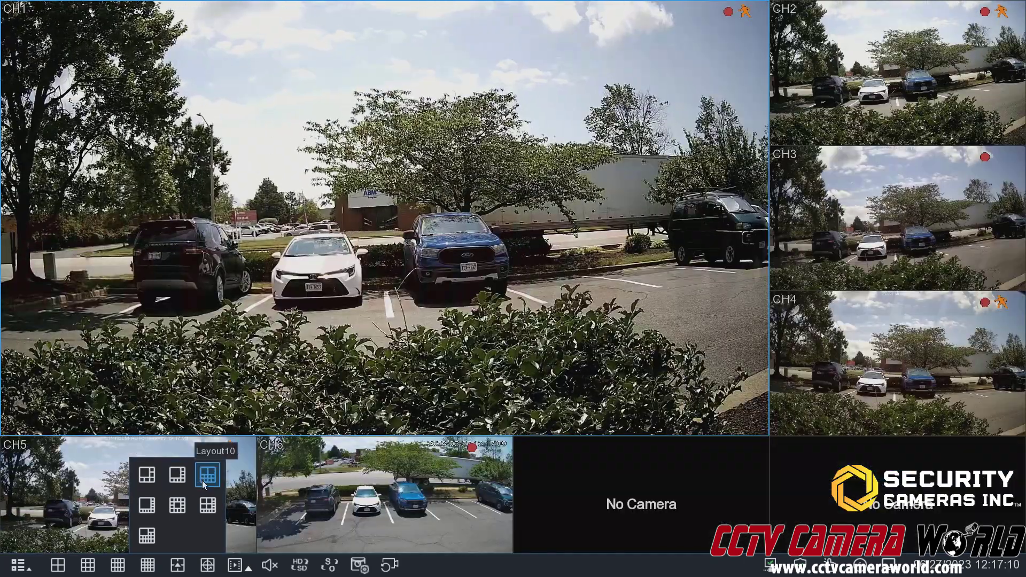
pyautogui.click(203, 477)
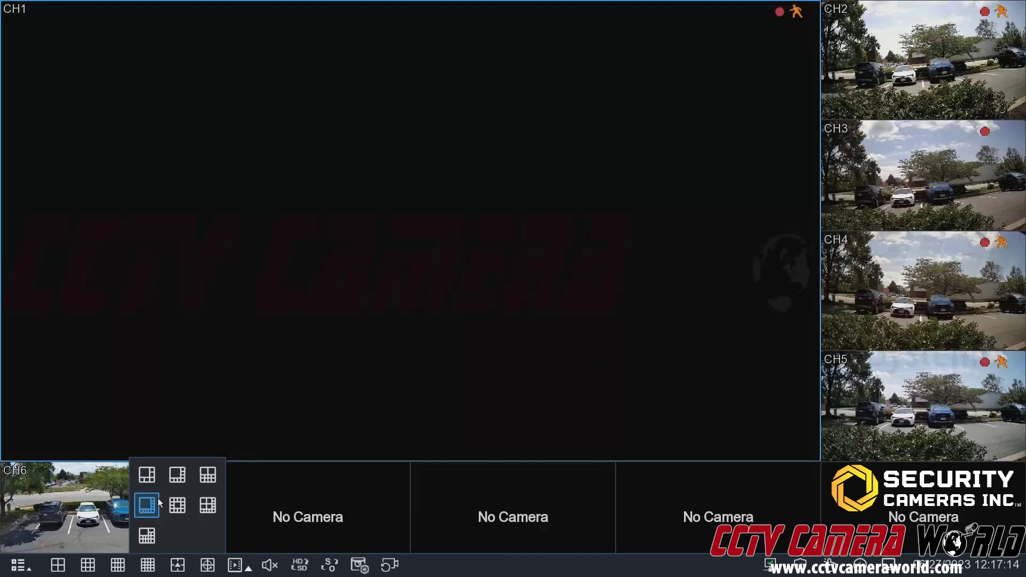
pyautogui.click(154, 504)
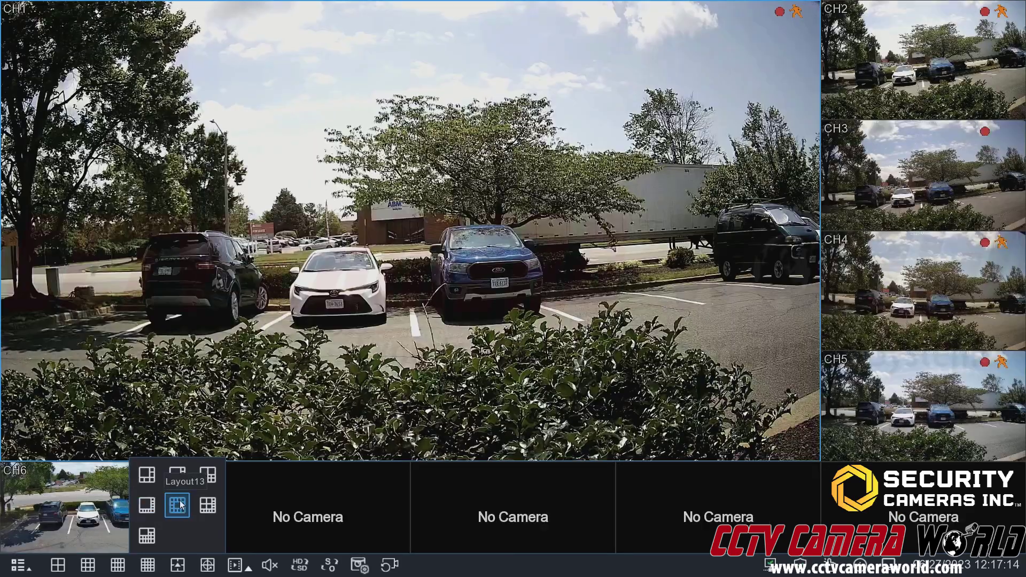
pyautogui.click(181, 504)
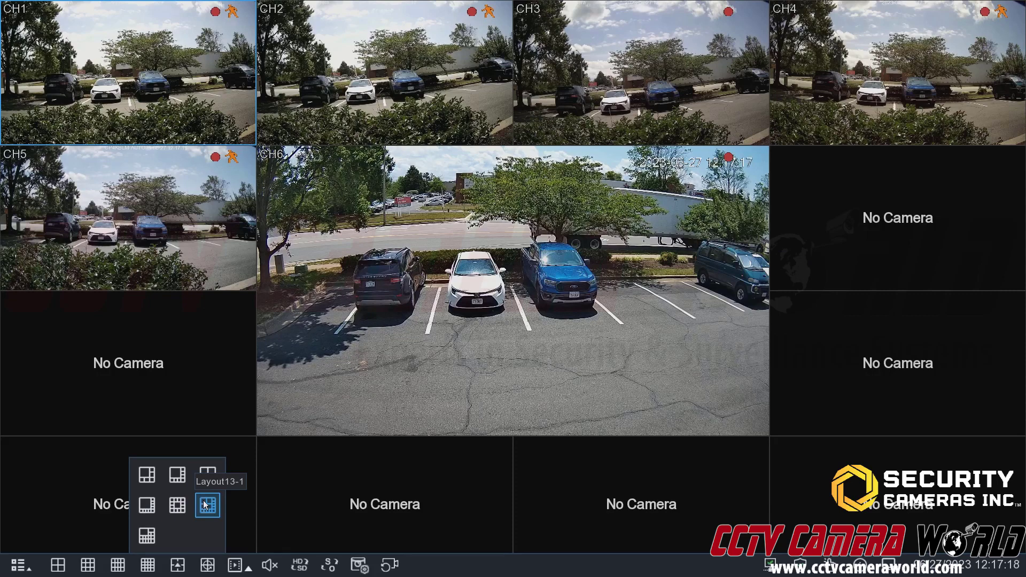
pyautogui.click(206, 504)
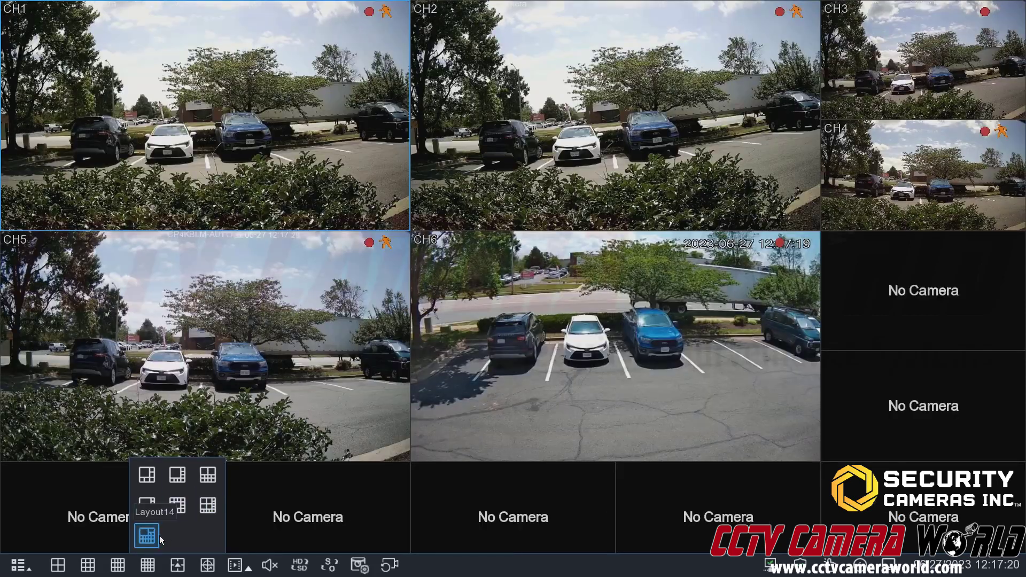
pyautogui.click(159, 535)
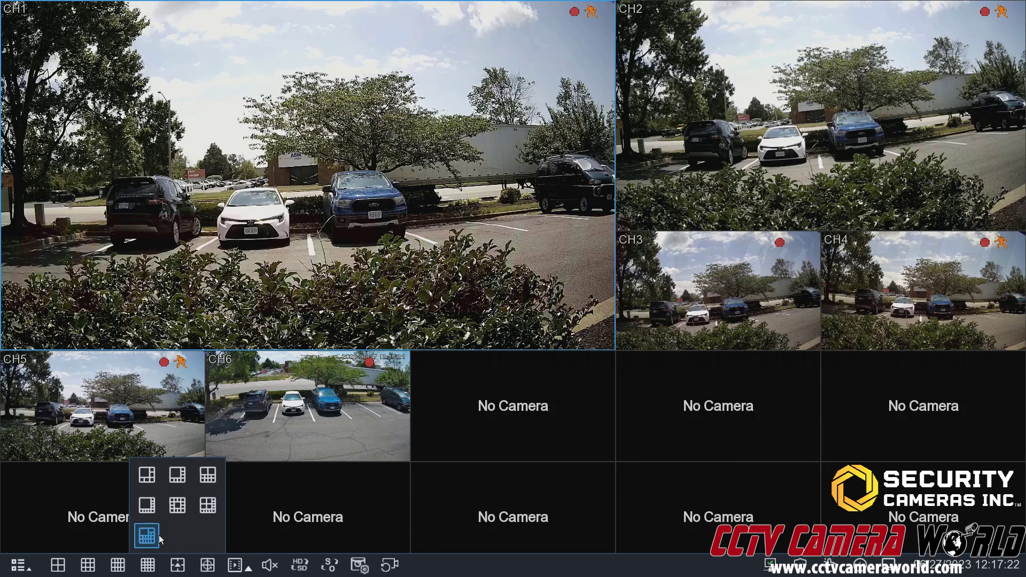
pyautogui.click(144, 569)
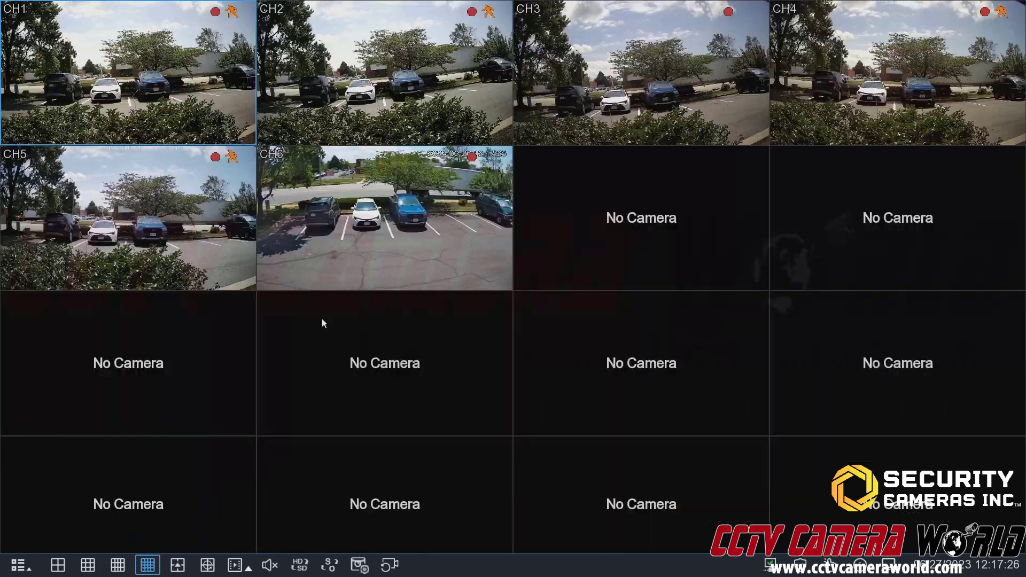
# Move CH1 into the bottom-right pane and switch the view to Layout14
pyautogui.moveTo(141, 107); pyautogui.dragTo(849, 494)
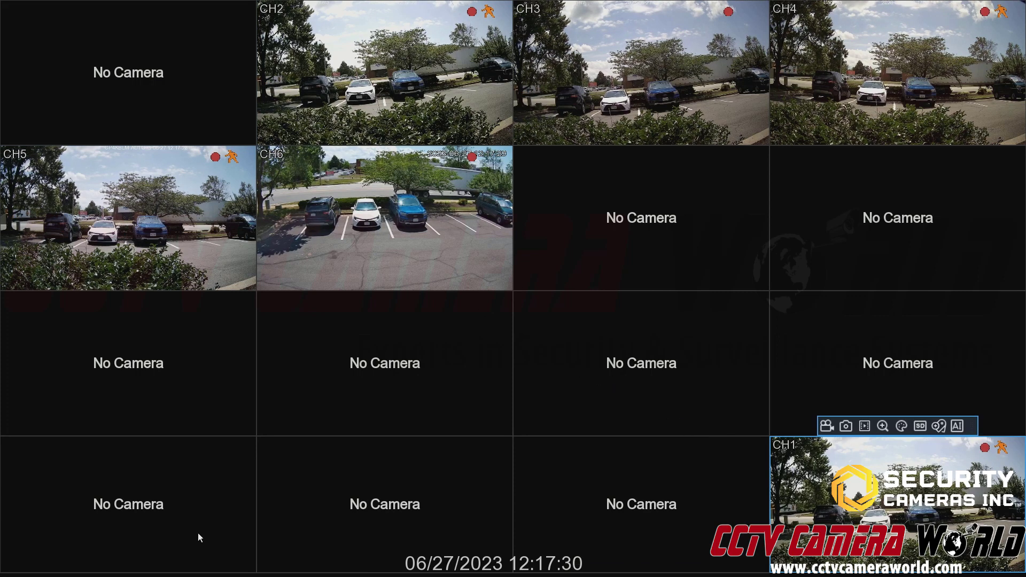
pyautogui.moveTo(198, 565)
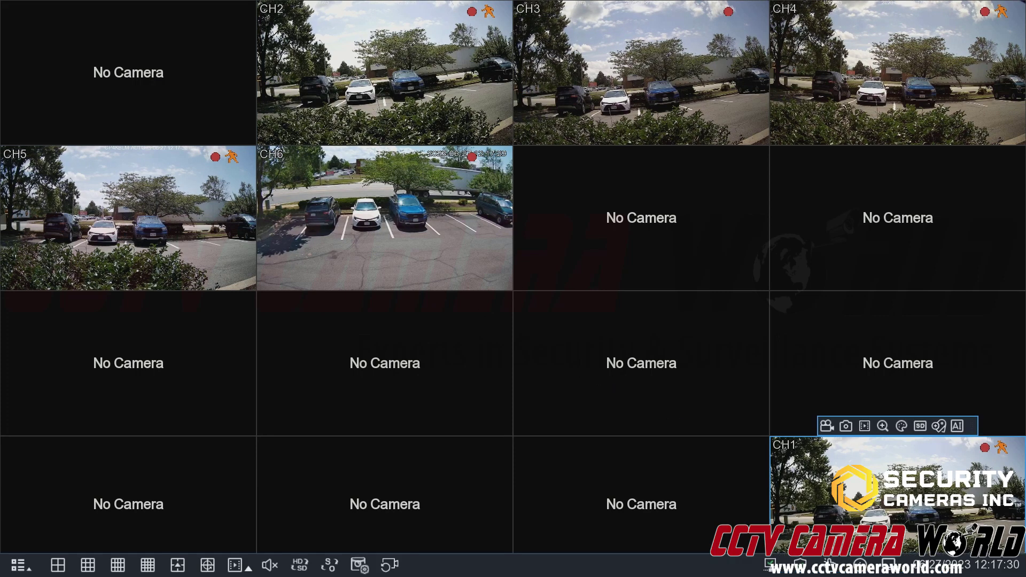
pyautogui.click(183, 573)
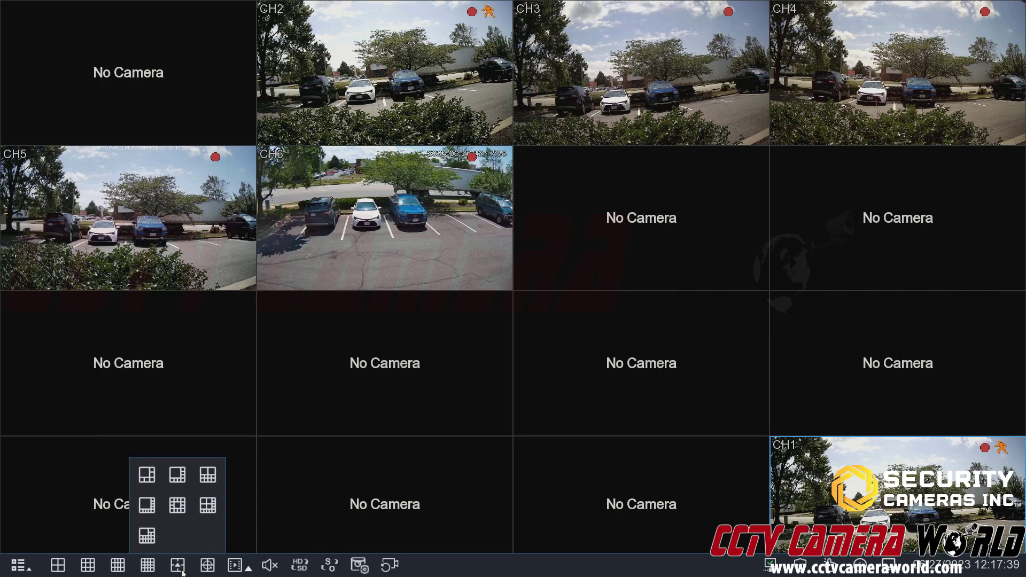
pyautogui.click(154, 543)
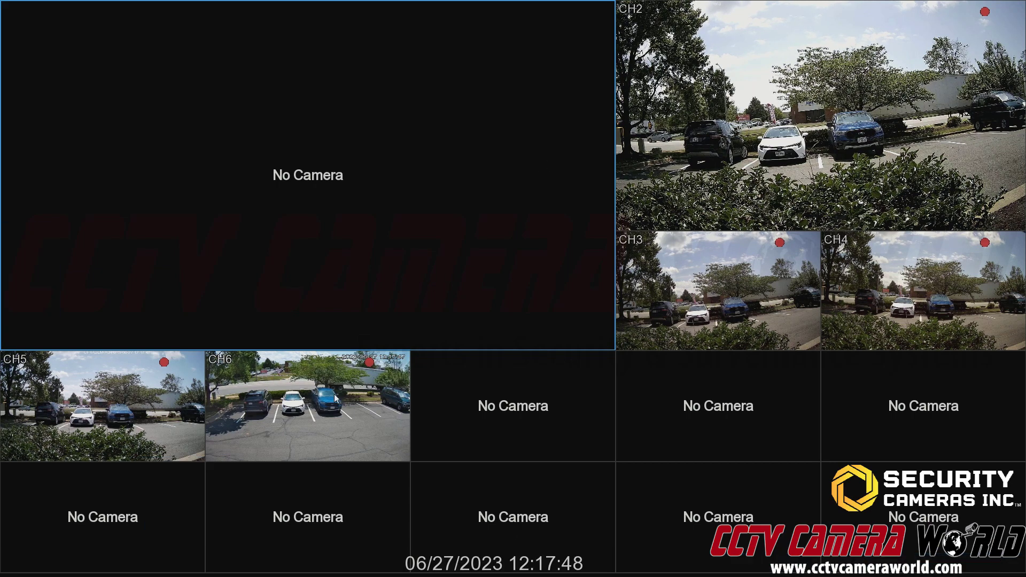
# Page back to show CH1, then restore the 16-channel grid
pyautogui.moveTo(1, 269)
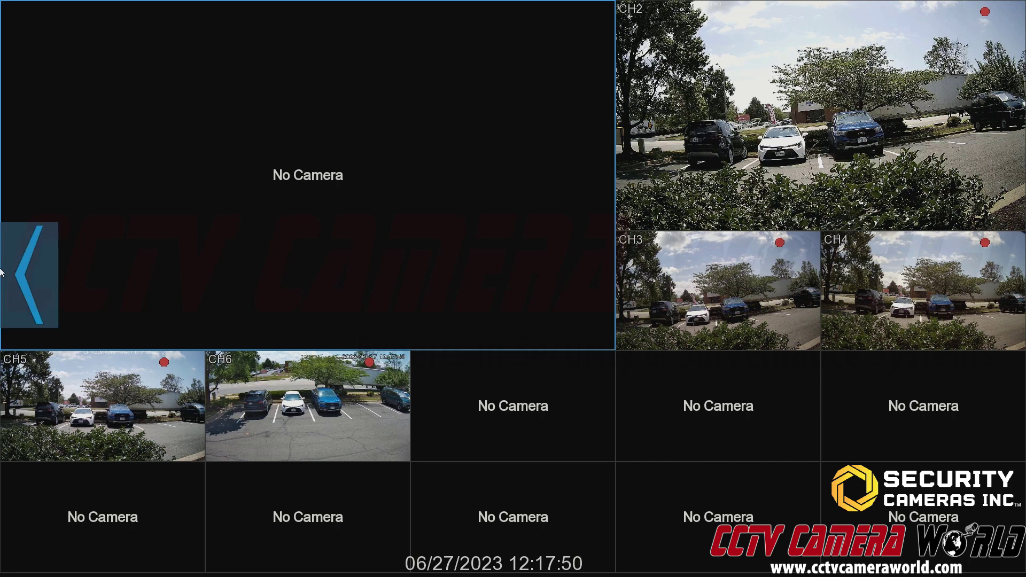
pyautogui.click(34, 268)
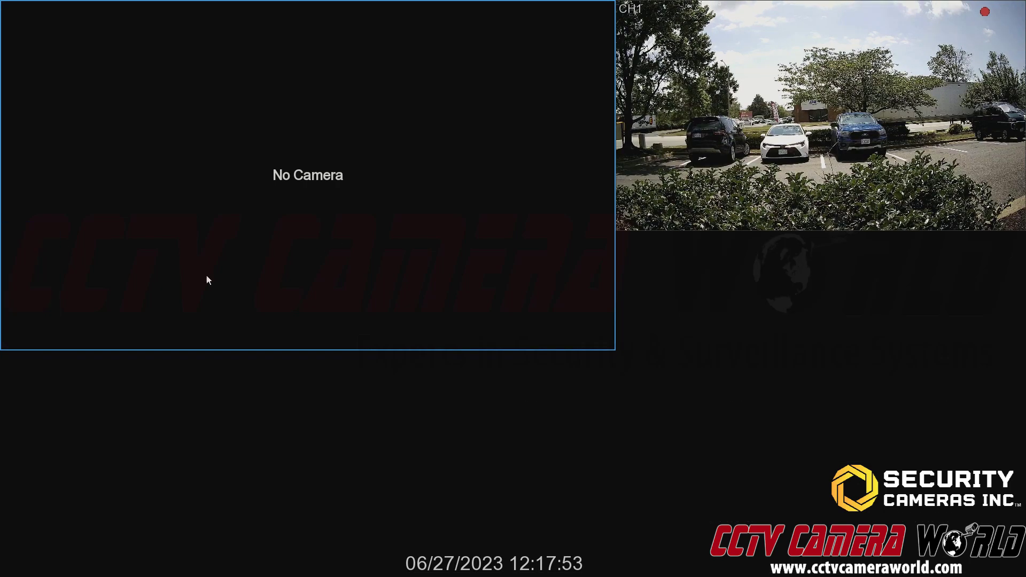
pyautogui.moveTo(243, 559)
pyautogui.click(177, 565)
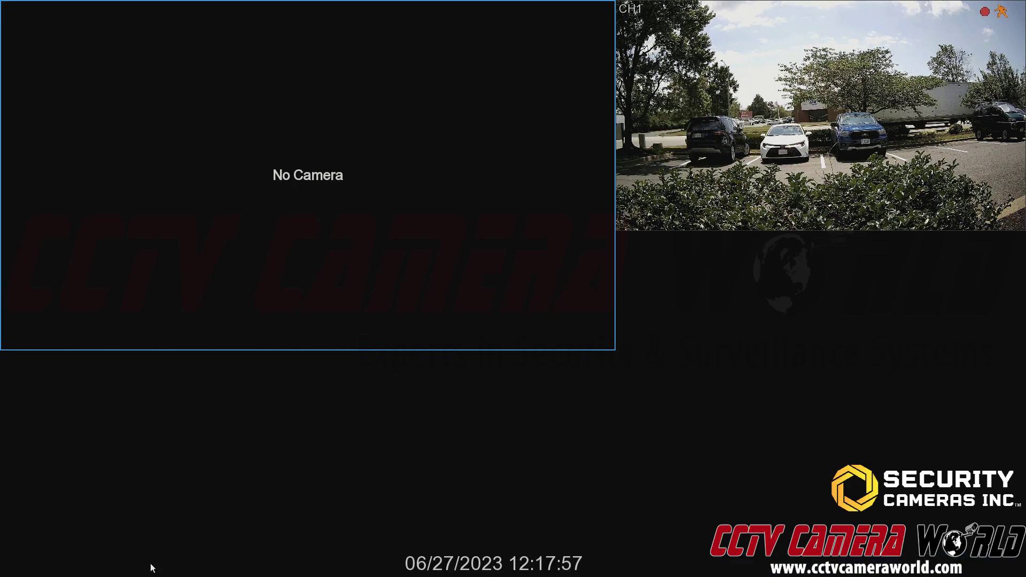
pyautogui.click(148, 565)
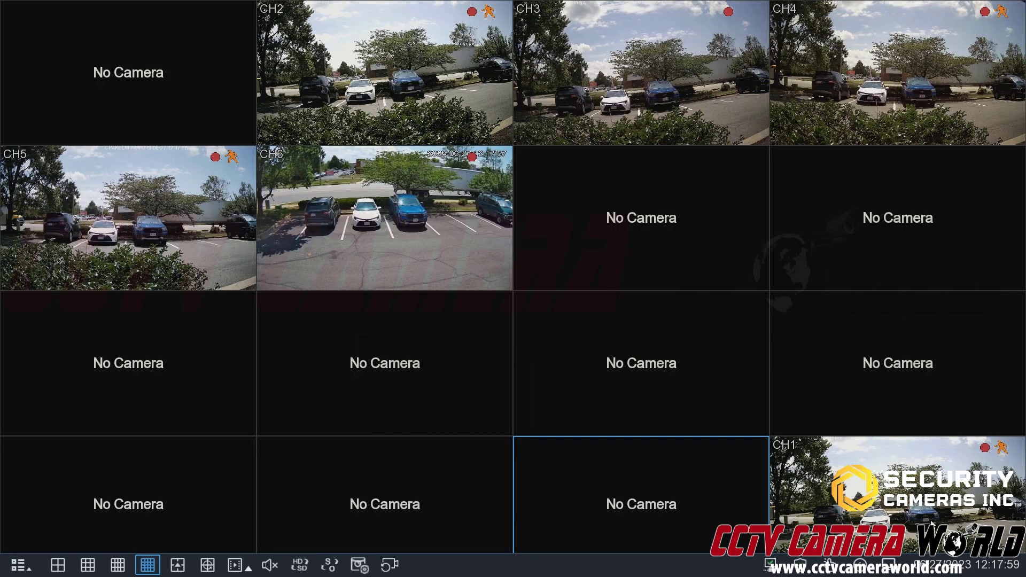
# Place CH1 in the top-left tile and preview it large in Layout14
pyautogui.moveTo(197, 86); pyautogui.dragTo(194, 84)
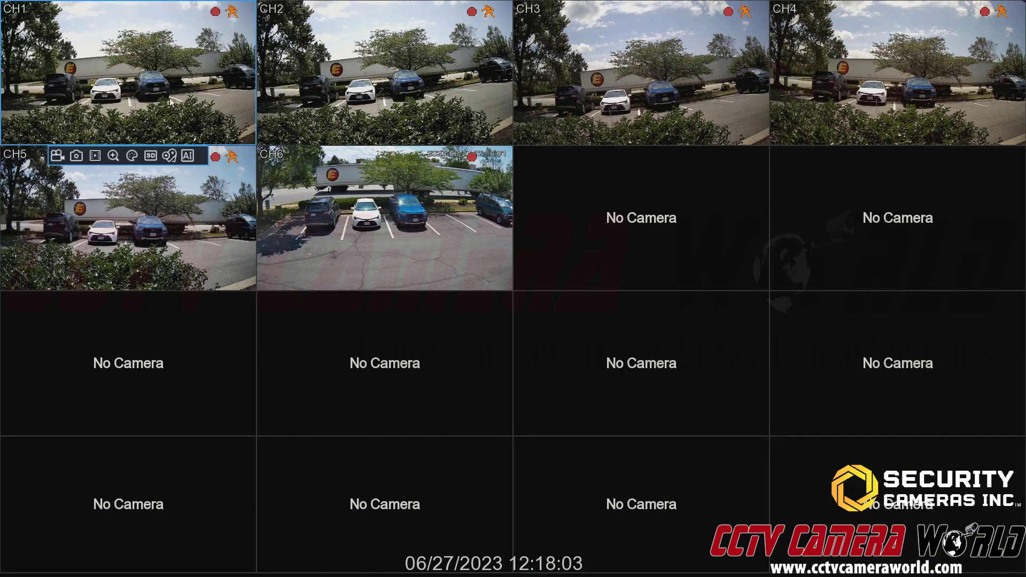
pyautogui.moveTo(235, 564)
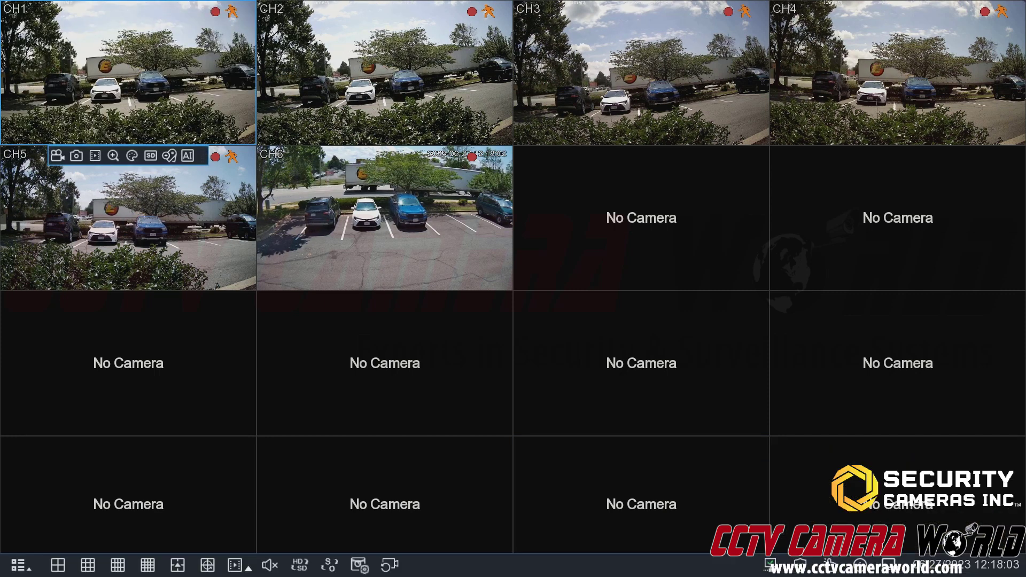
pyautogui.click(178, 565)
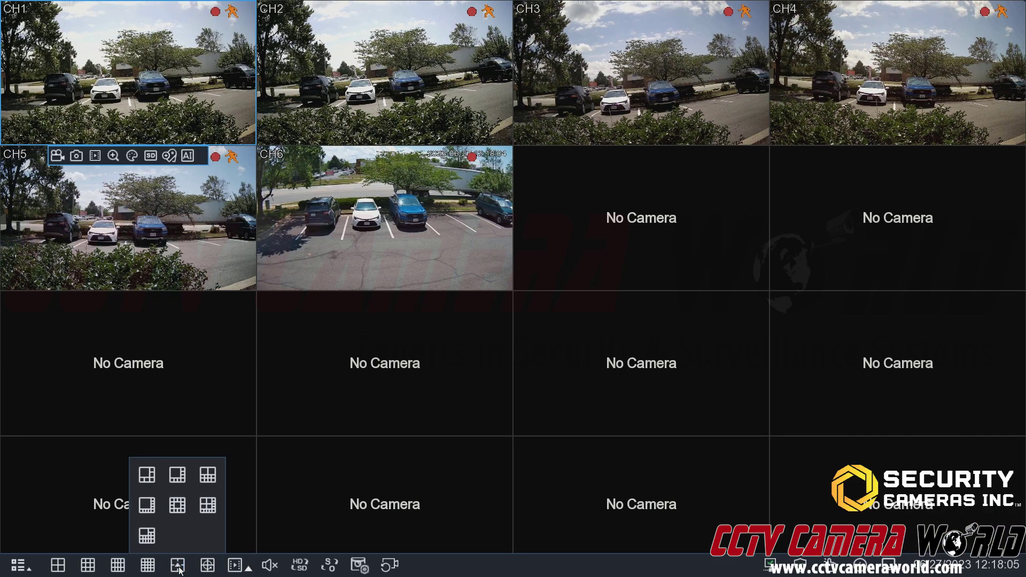
pyautogui.click(154, 540)
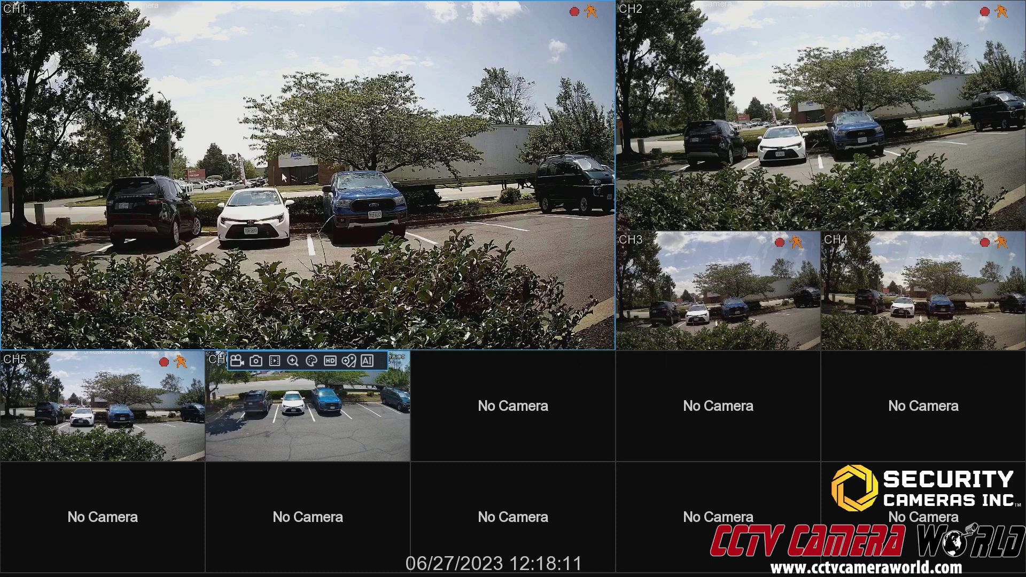
# Return to the 16-channel grid and rearrange tiles, keeping CH1 top-left and CH5 in row 2
pyautogui.moveTo(214, 561)
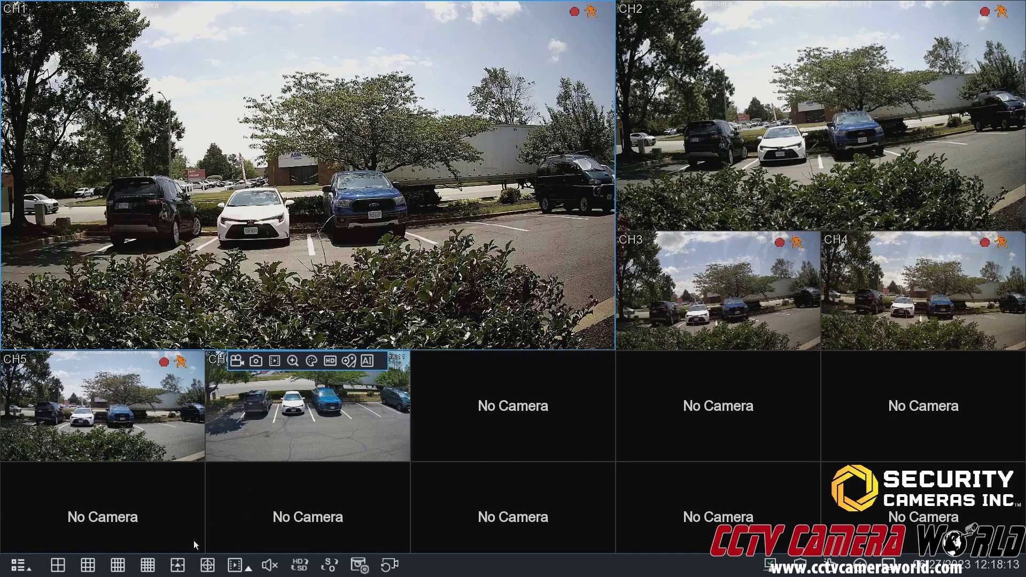
pyautogui.click(147, 564)
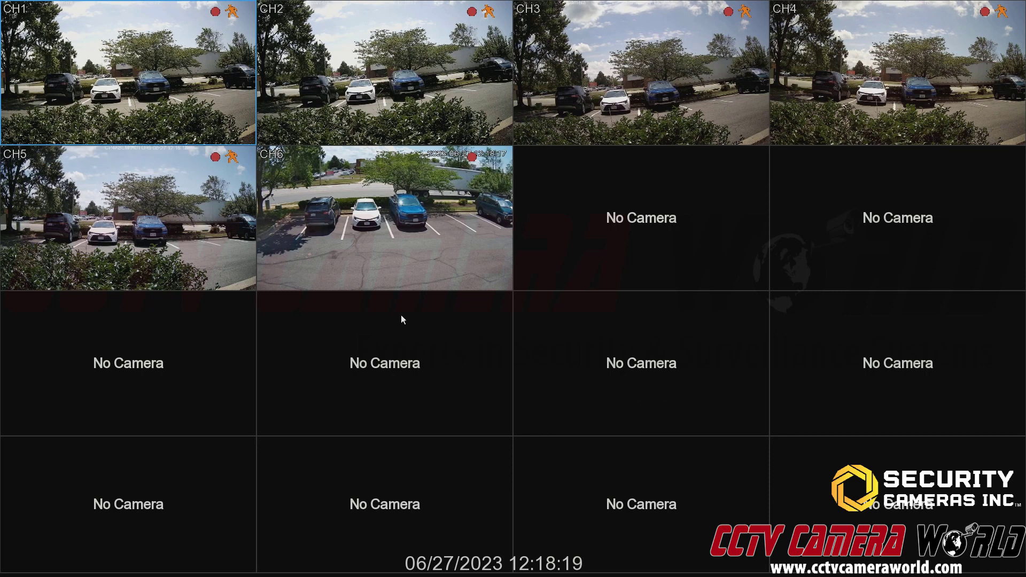
pyautogui.moveTo(400, 135); pyautogui.dragTo(761, 234)
pyautogui.moveTo(94, 89); pyautogui.dragTo(97, 92)
pyautogui.moveTo(126, 238)
pyautogui.mouseDown()
pyautogui.moveTo(133, 332)
pyautogui.moveTo(141, 234)
pyautogui.mouseUp()
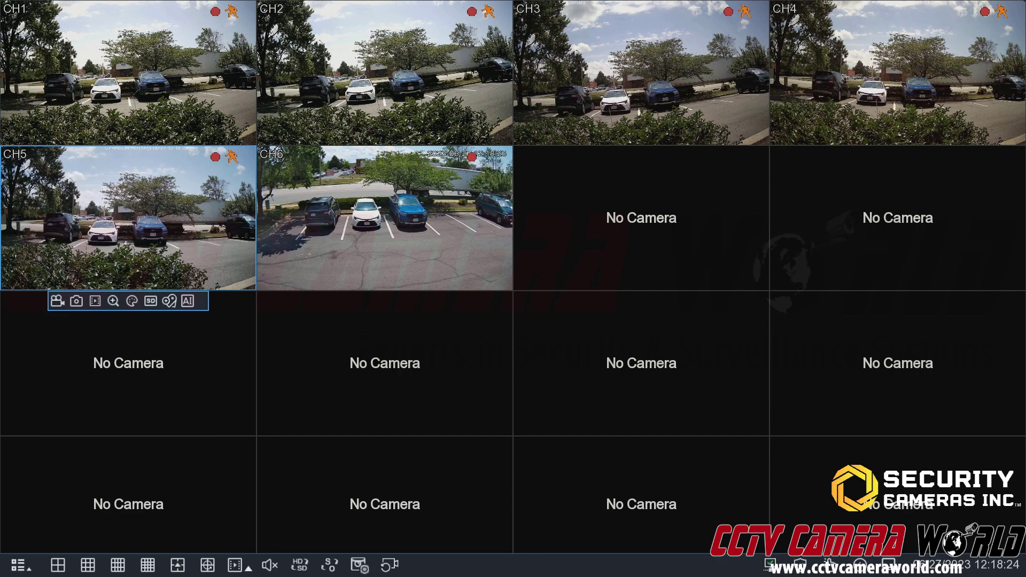
pyautogui.click(206, 562)
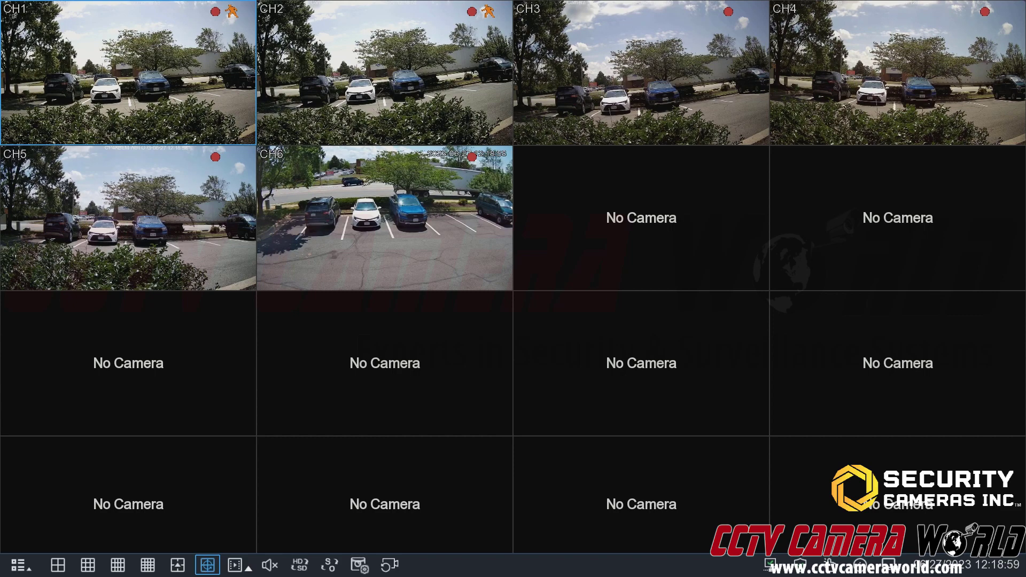
# Run the Auto SEQ full-screen channel tour, then return to the 16-pane grid
pyautogui.click(205, 567)
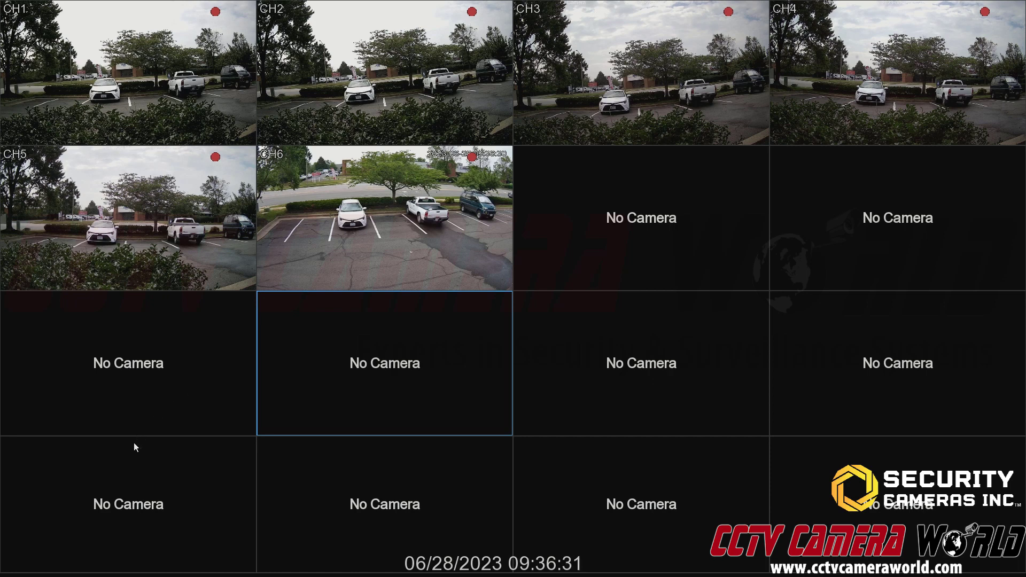
pyautogui.moveTo(31, 574)
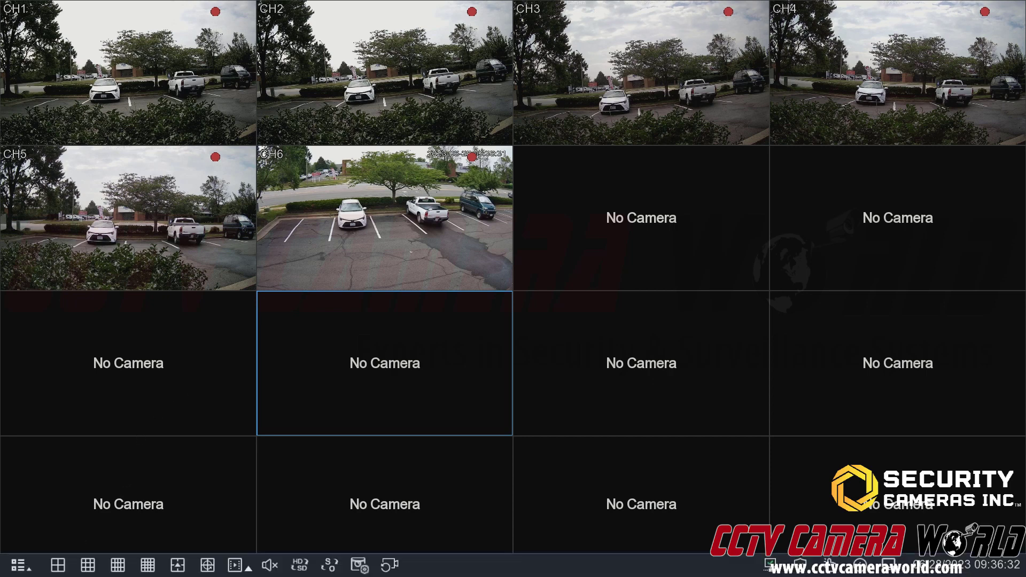
# Open Setup > System > General on the Output Configuration tab
pyautogui.click(29, 572)
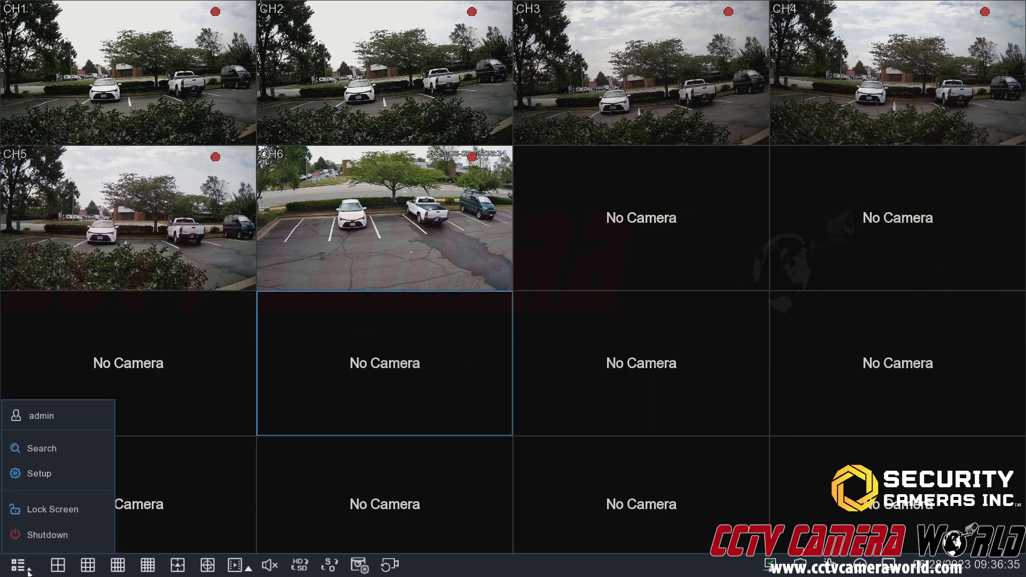
pyautogui.click(63, 473)
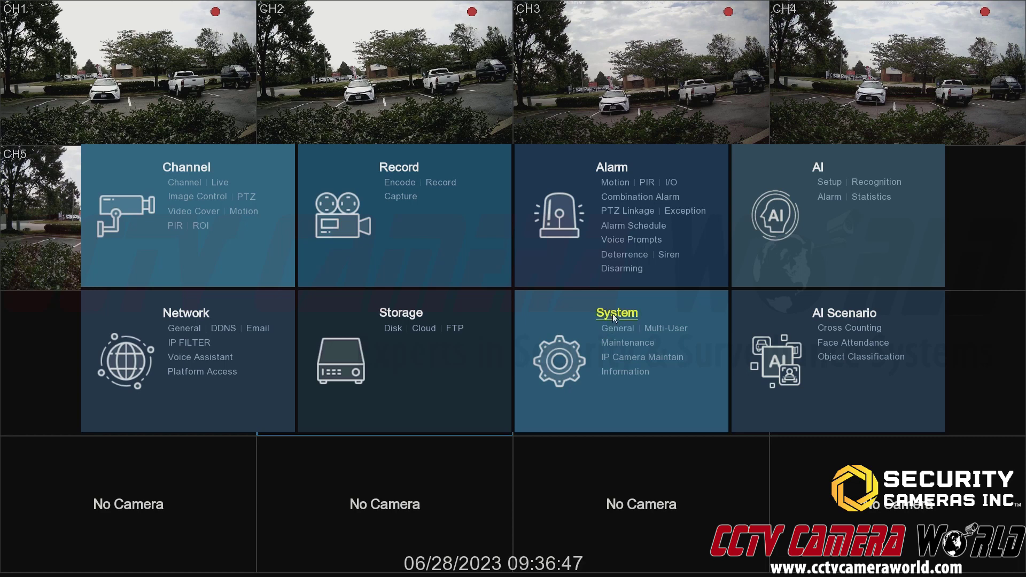
pyautogui.click(614, 328)
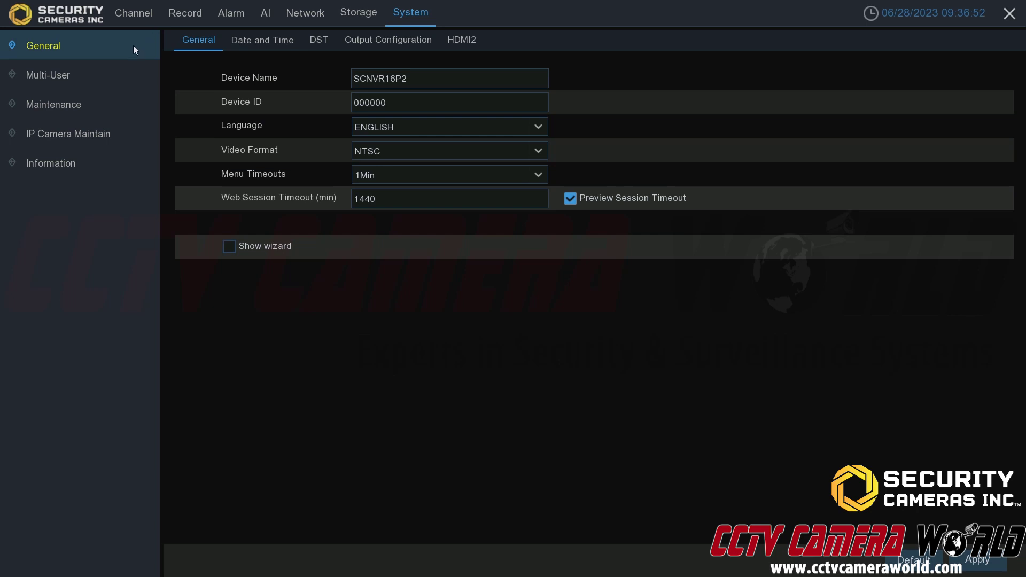
pyautogui.click(371, 49)
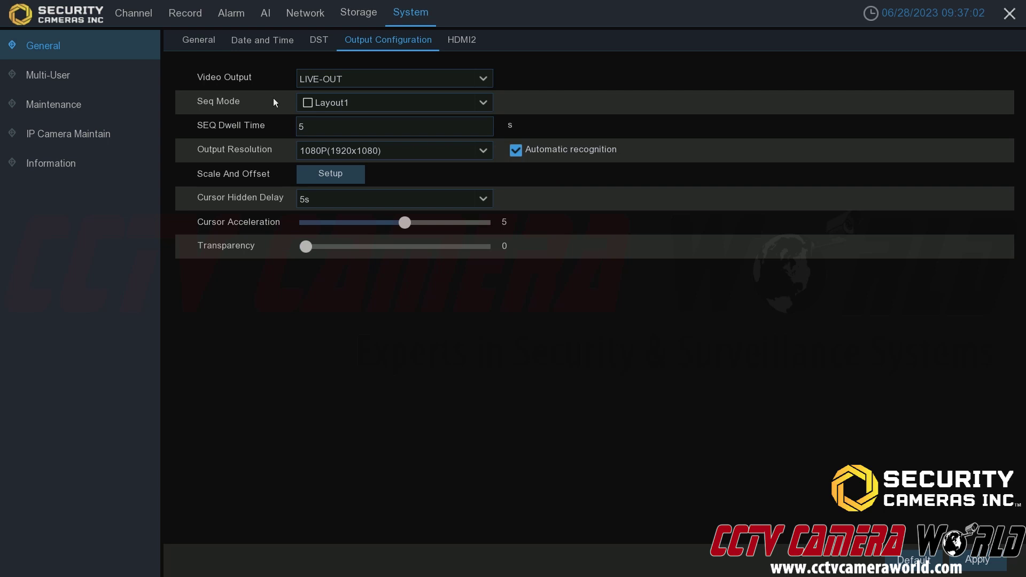
# Browse the Seq Mode layout list and leave it set to Layout1
pyautogui.click(324, 105)
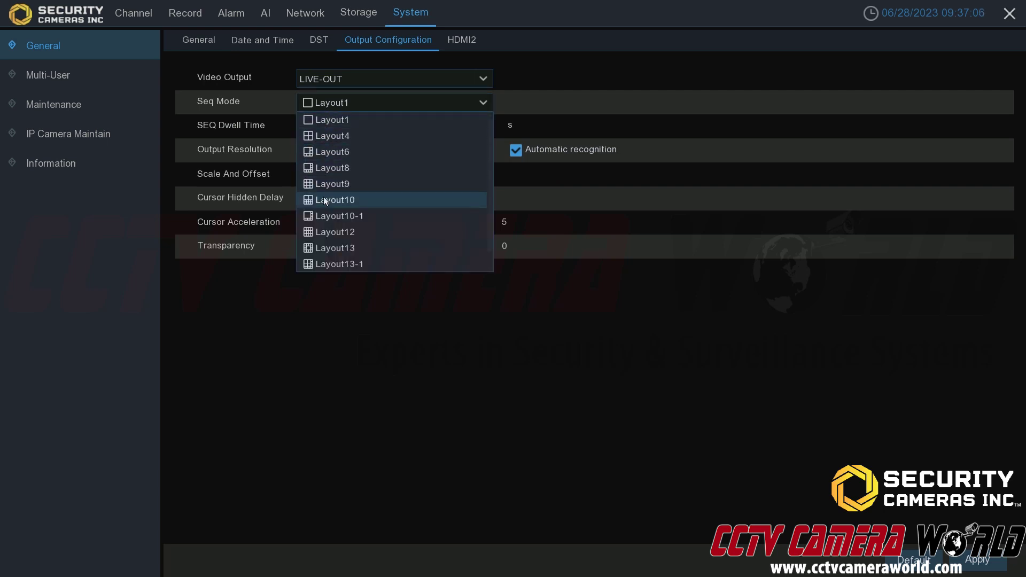
pyautogui.scroll(-1, 320, 238)
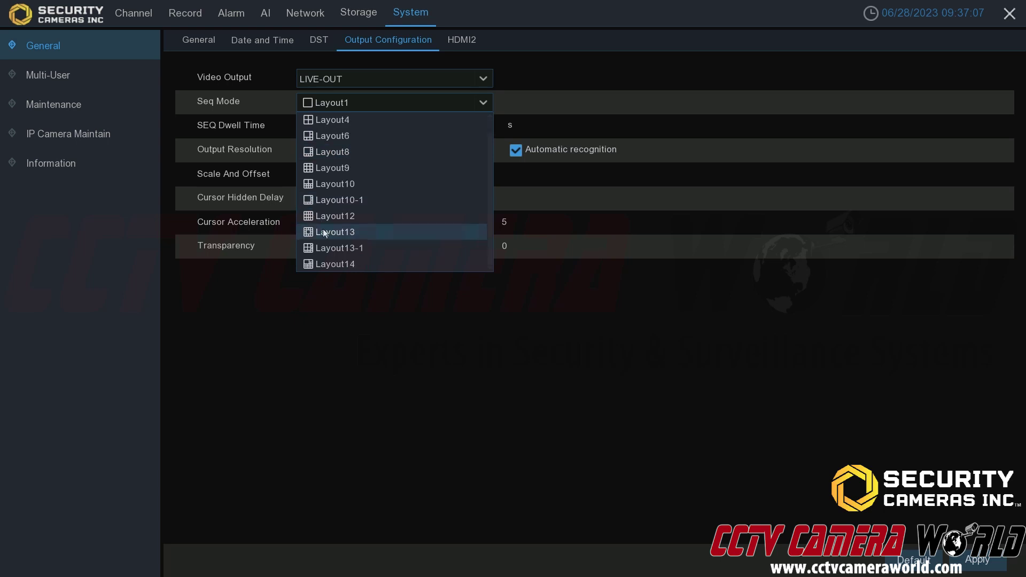
pyautogui.scroll(1, 333, 219)
pyautogui.click(373, 102)
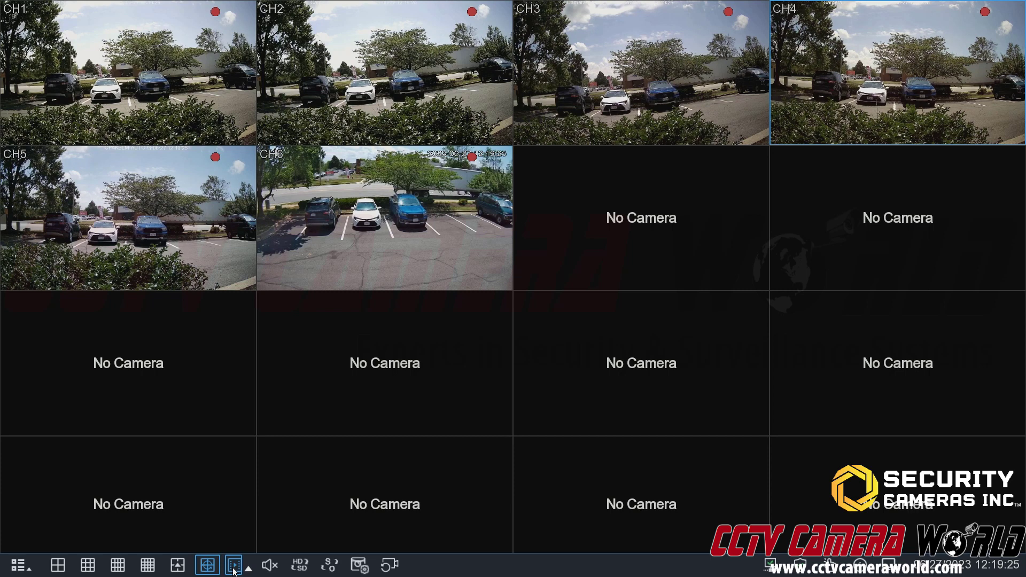
# Open the 5s–5Min dwell-time choices and dismiss them without changing anything
pyautogui.click(249, 568)
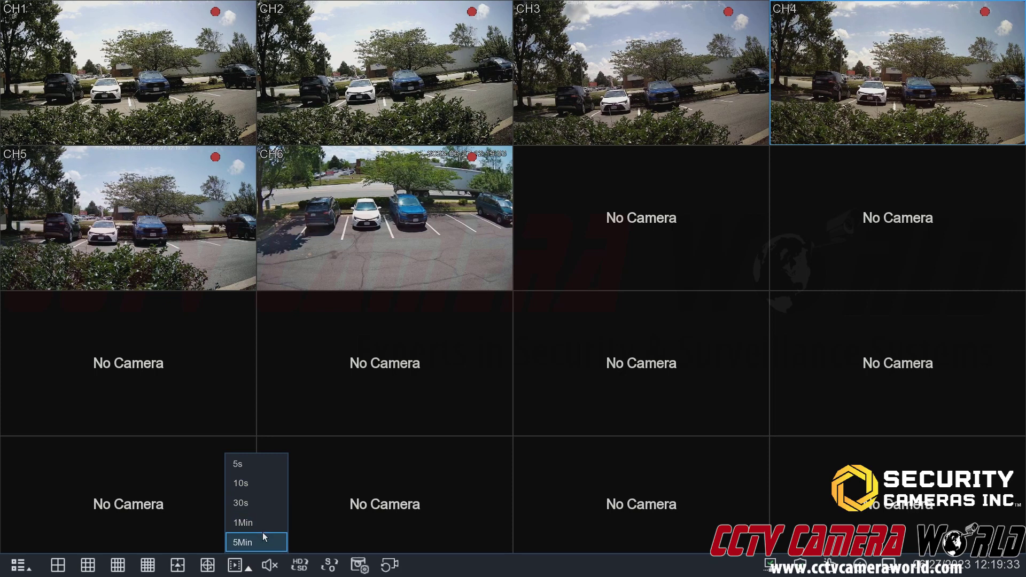
pyautogui.click(173, 162)
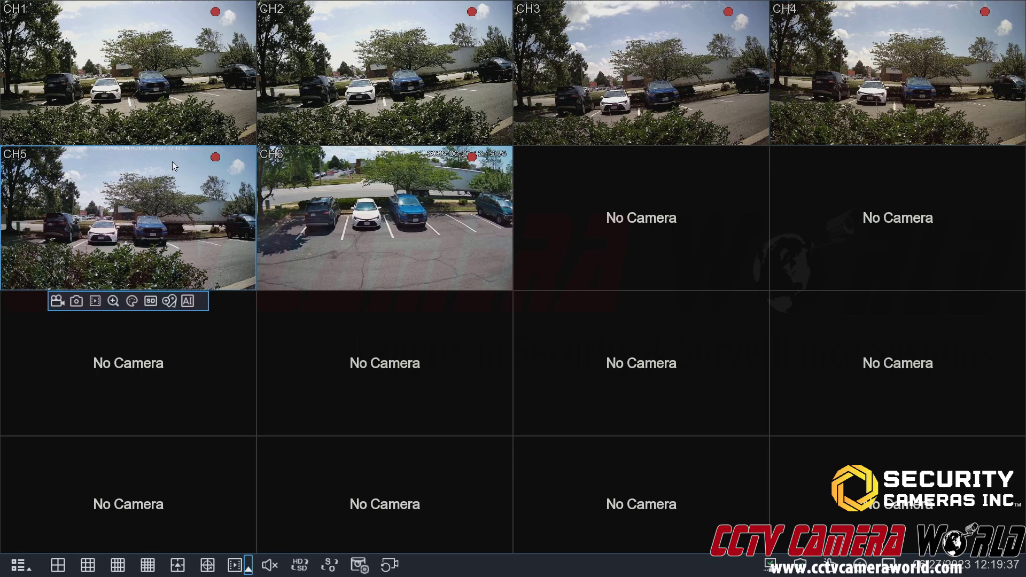
# Raise the live audio volume, then lower it from 45 to 0 to mute sound
pyautogui.click(266, 565)
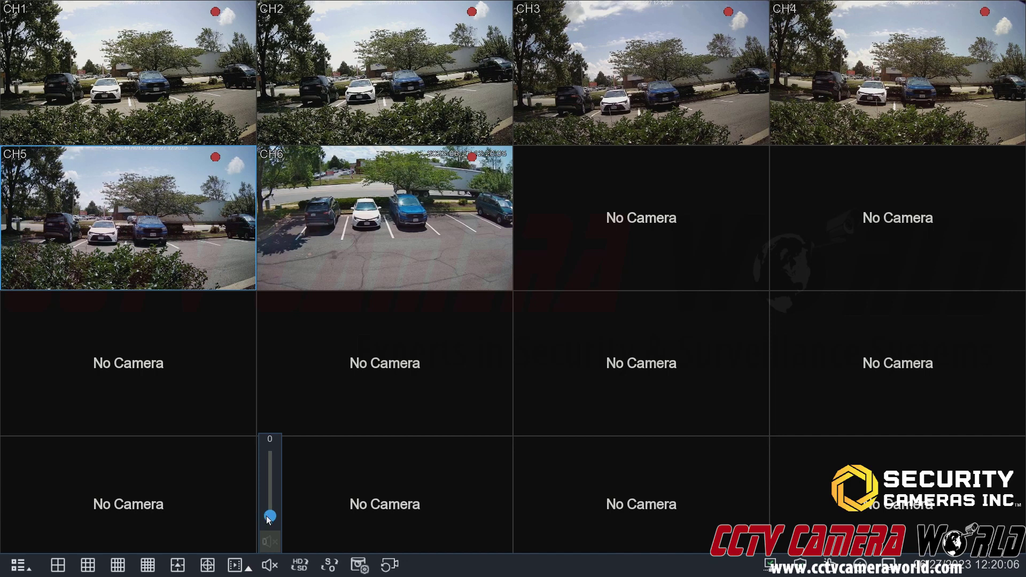
pyautogui.moveTo(268, 517); pyautogui.dragTo(265, 489)
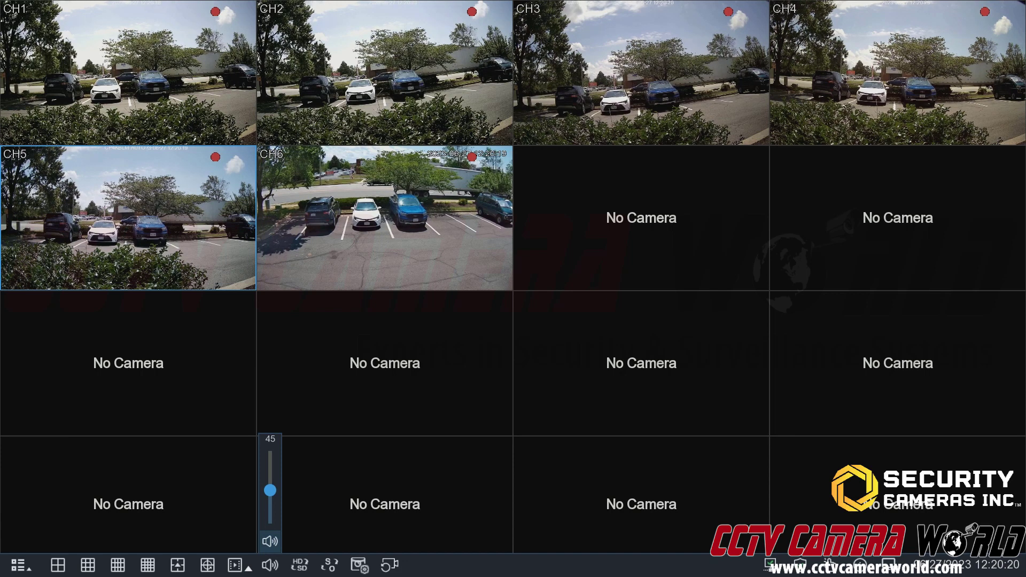
pyautogui.click(269, 493)
pyautogui.moveTo(270, 493); pyautogui.dragTo(273, 527)
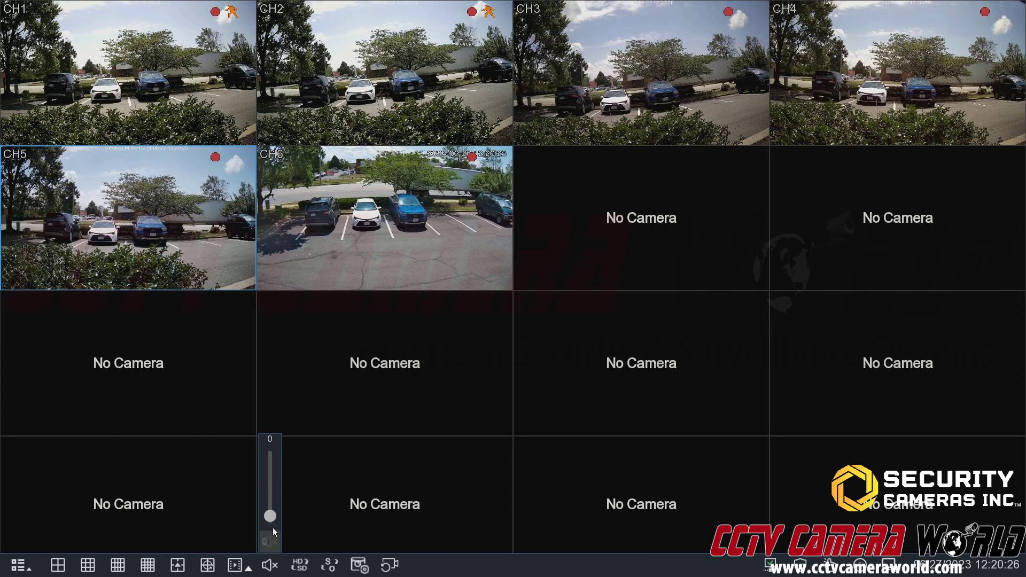
pyautogui.click(302, 530)
pyautogui.click(328, 263)
pyautogui.moveTo(300, 565)
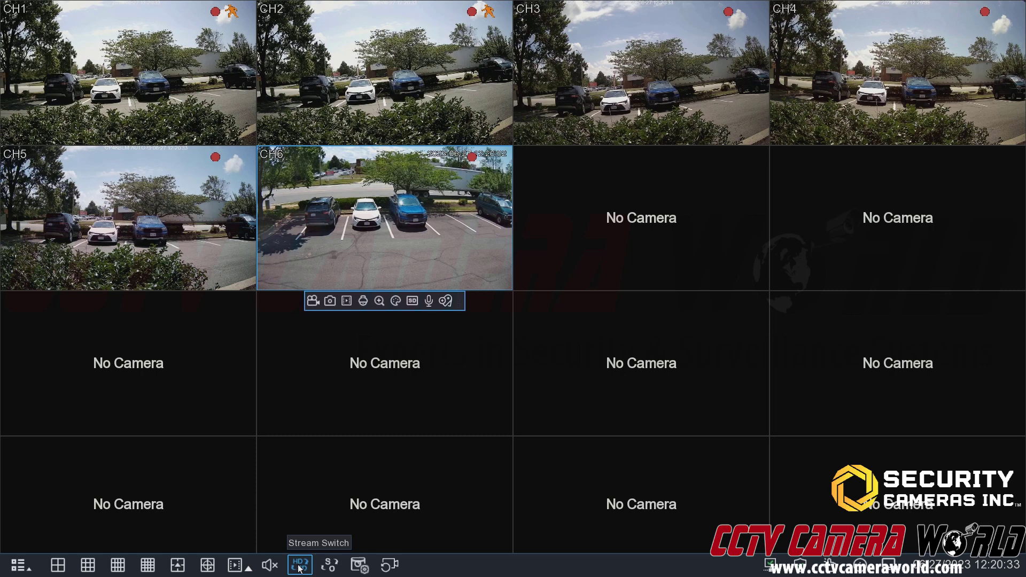
# Switch the live view to Mainstream, then back to Substream so CH3–CH5 show video again
pyautogui.click(299, 568)
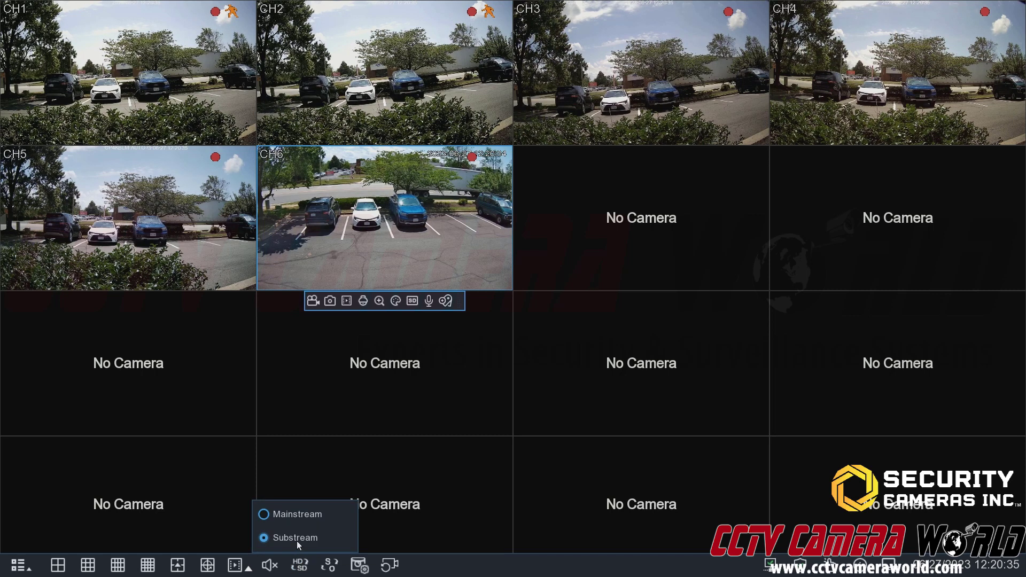
pyautogui.click(264, 515)
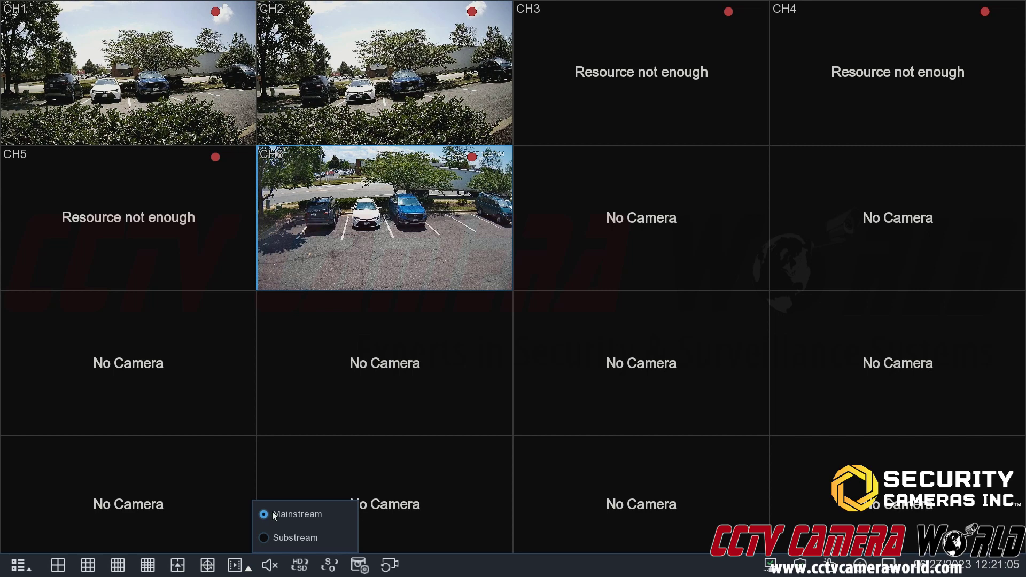
pyautogui.click(264, 539)
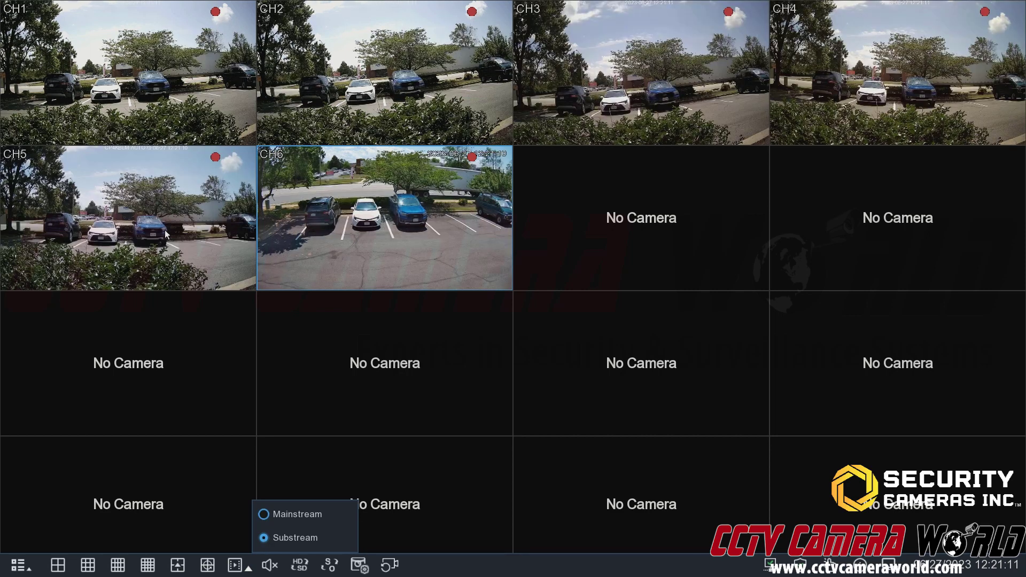
pyautogui.click(161, 204)
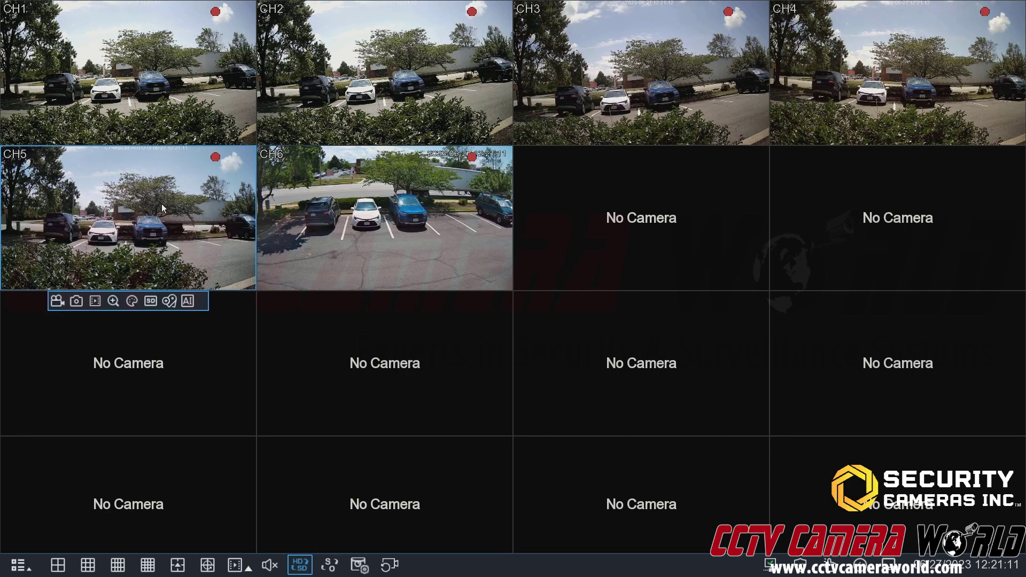
# Switch CH1 alone to its other stream quality, then show the additional multi-pane layouts list
pyautogui.click(155, 55)
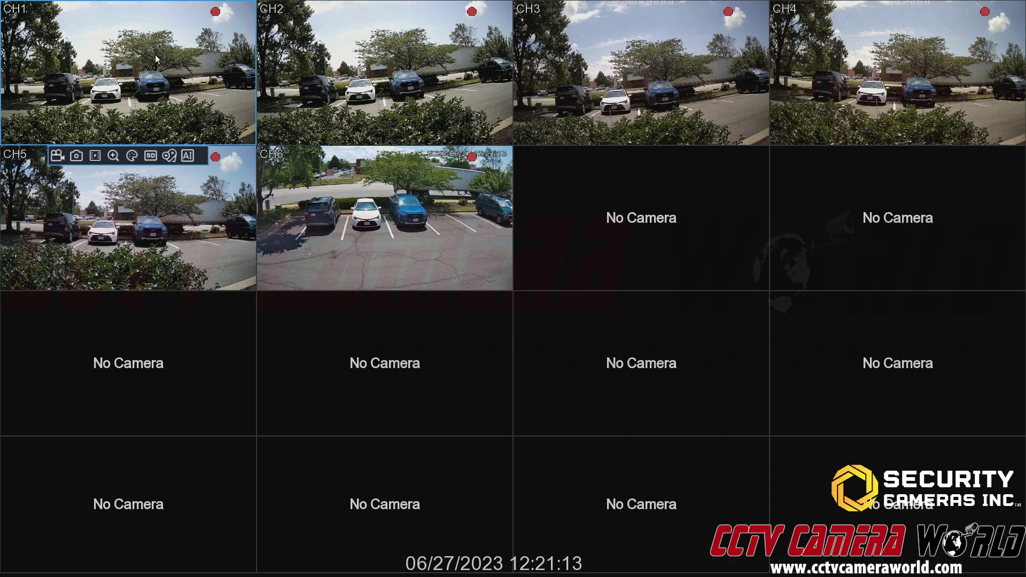
pyautogui.click(150, 155)
pyautogui.click(177, 564)
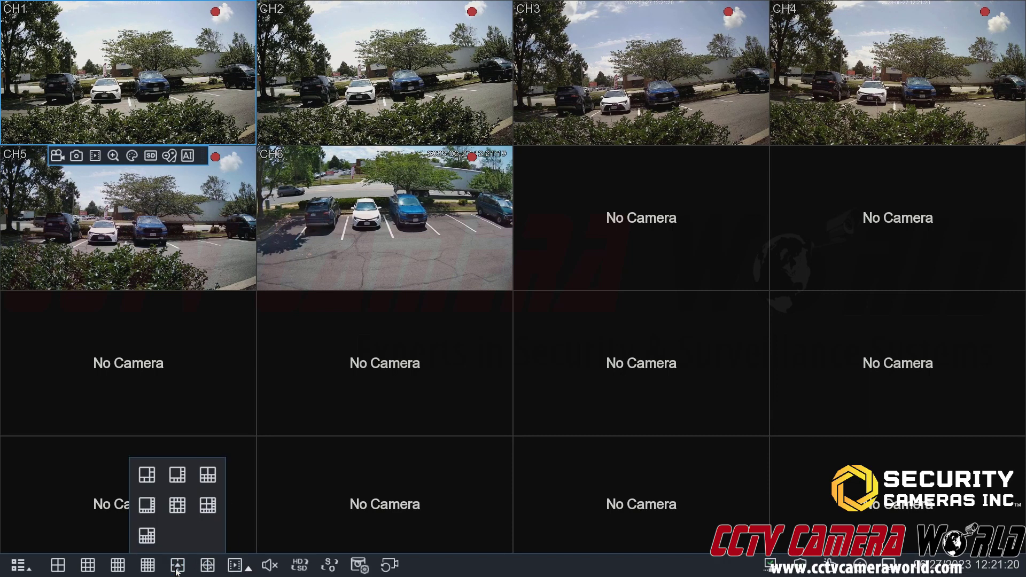
# Apply Layout8 with CH1 large, swap CH6 into the main tile and back, then return to Layout16
pyautogui.click(177, 475)
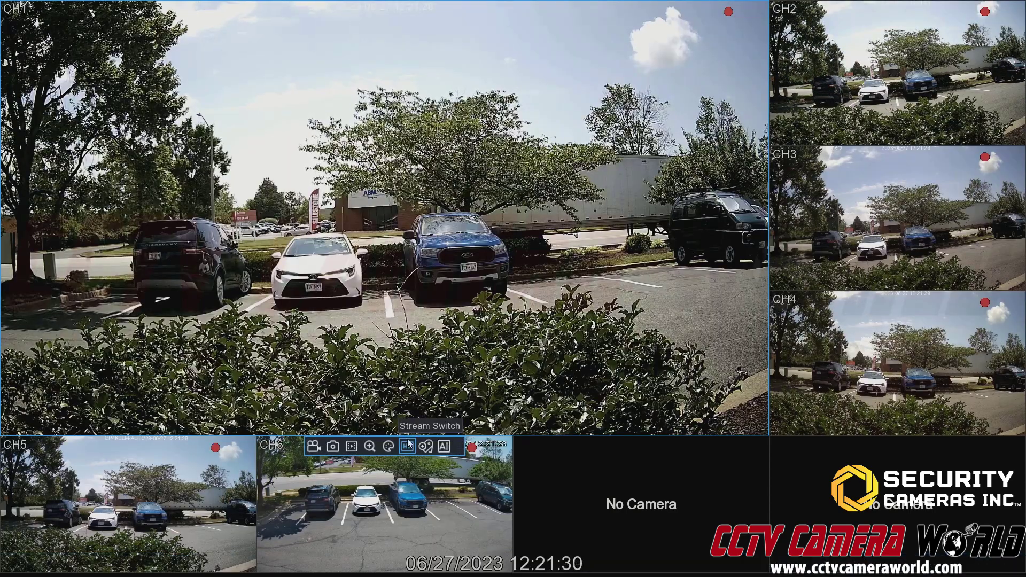
pyautogui.click(405, 507)
pyautogui.moveTo(405, 503); pyautogui.dragTo(385, 311)
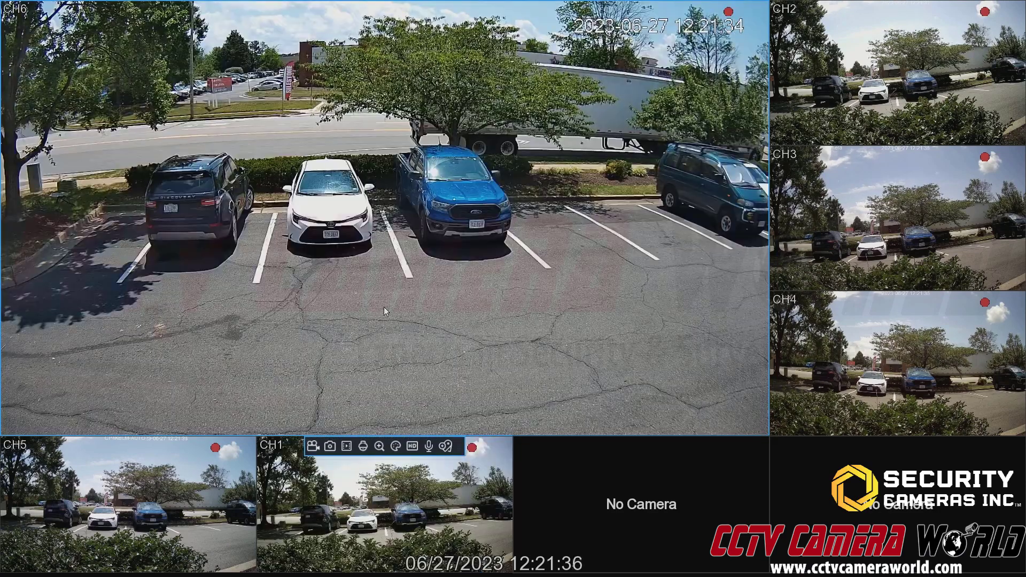
pyautogui.moveTo(384, 307); pyautogui.dragTo(392, 486)
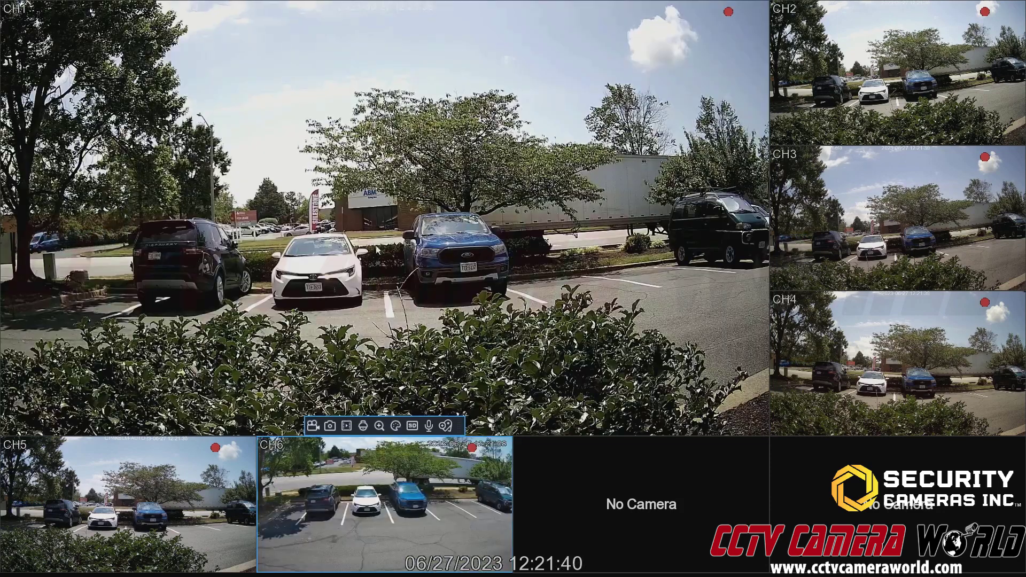
pyautogui.moveTo(300, 565)
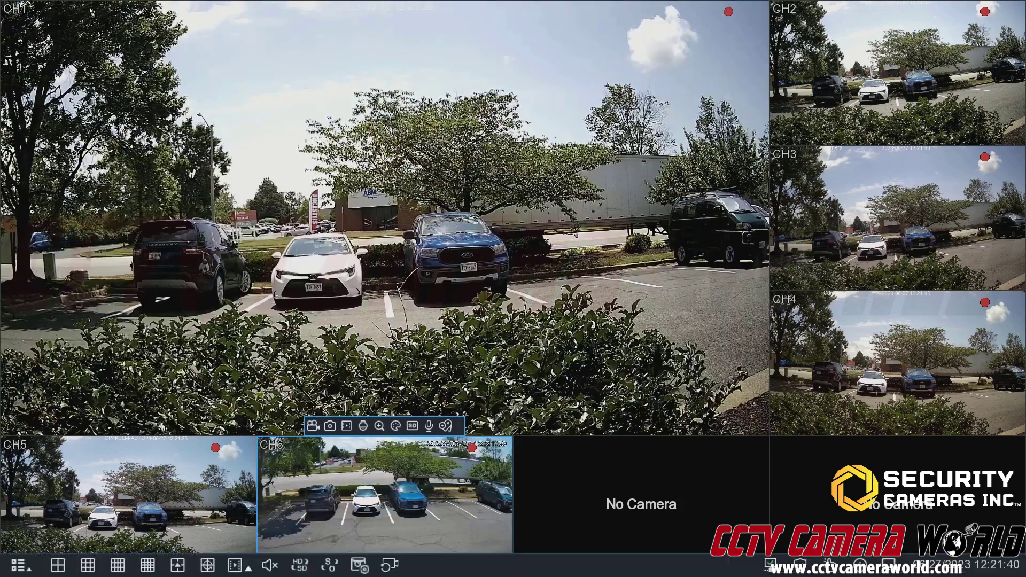
pyautogui.click(148, 565)
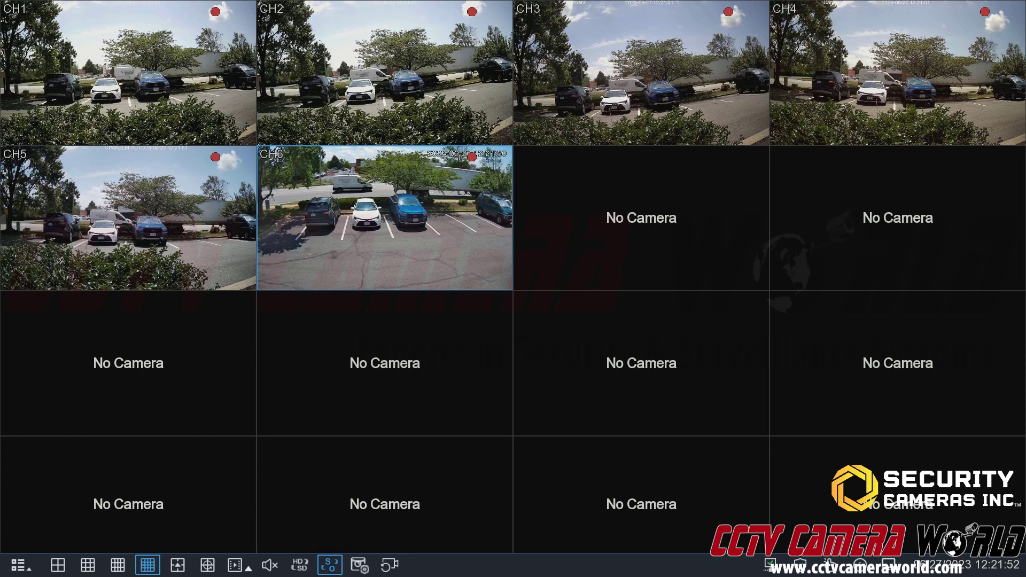
# Show the feeds in Original aspect ratio, then set them back to Stretch to fill each tile
pyautogui.click(329, 565)
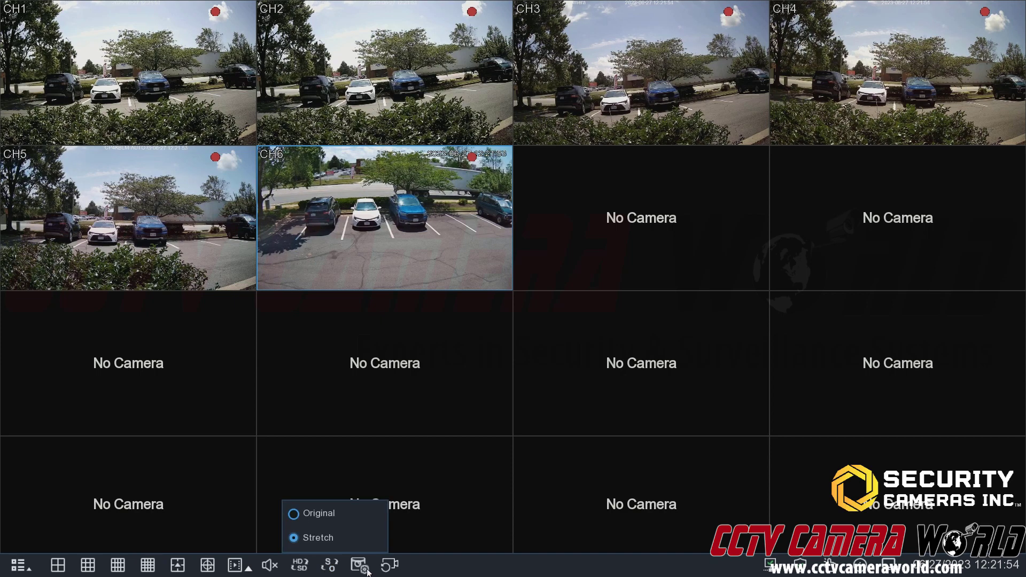
pyautogui.click(293, 515)
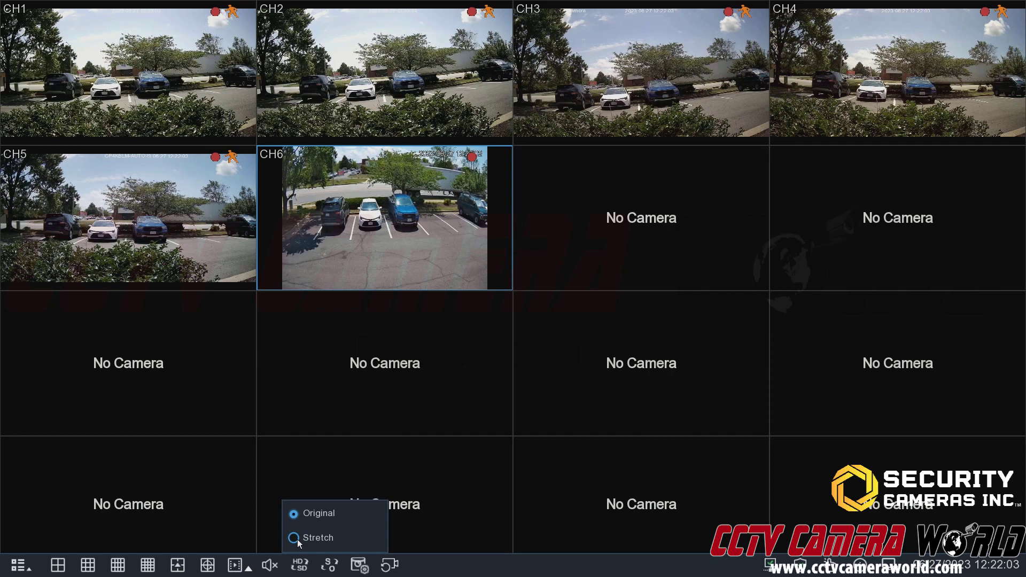
pyautogui.click(297, 540)
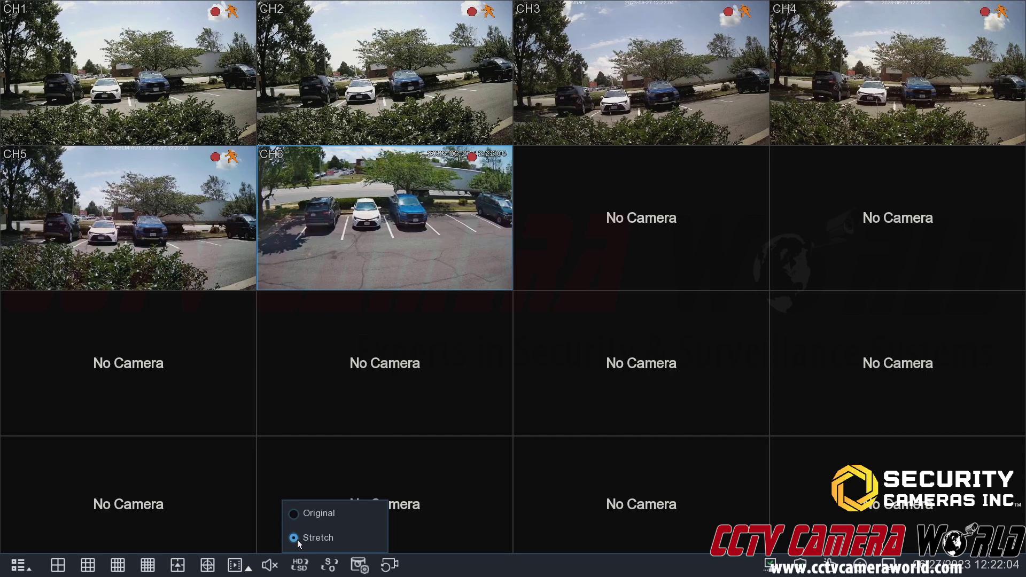
pyautogui.click(331, 565)
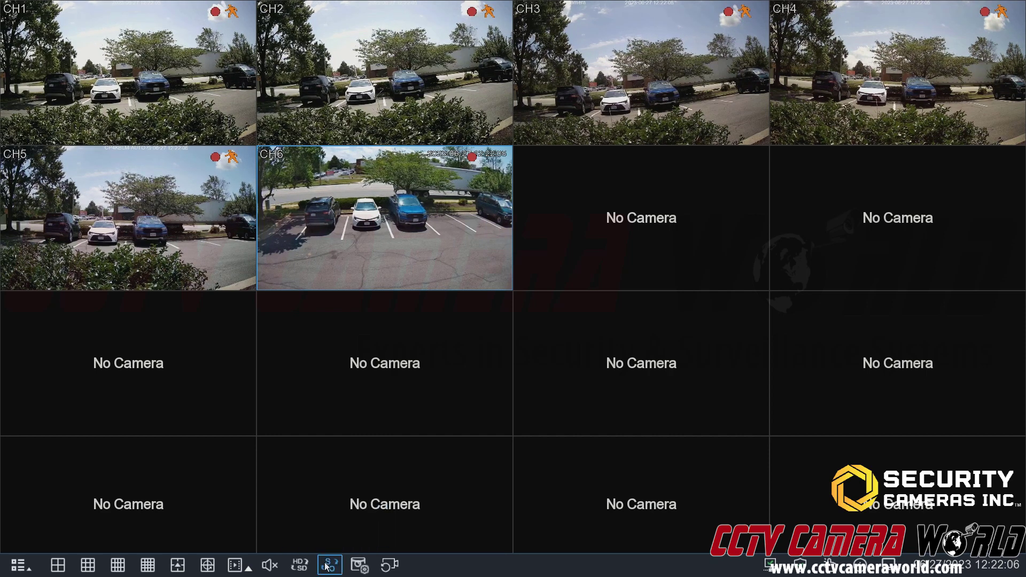
# Show the Realtime, Balanced and Smooth preview policy choices, with Balanced currently active
pyautogui.click(360, 565)
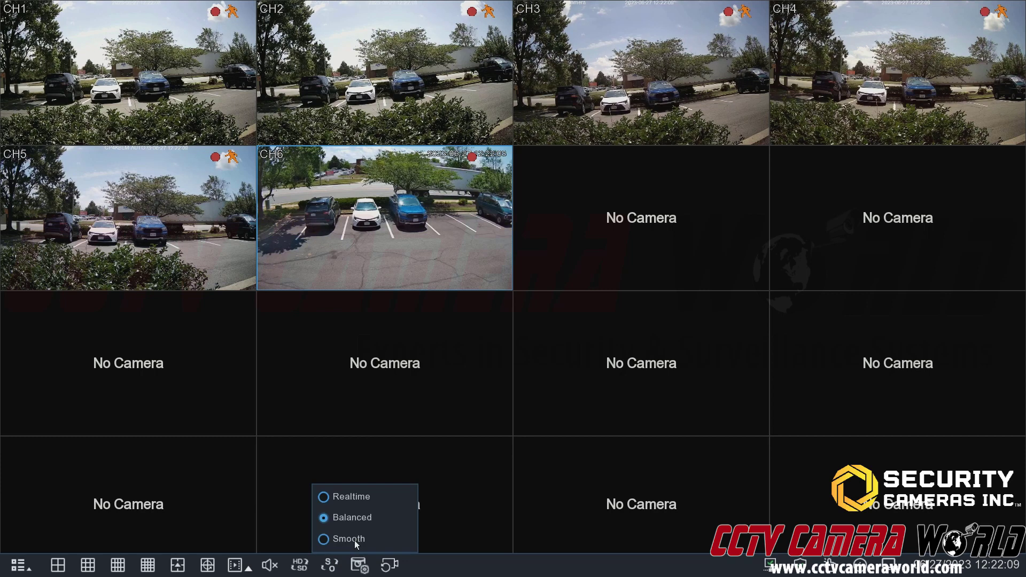